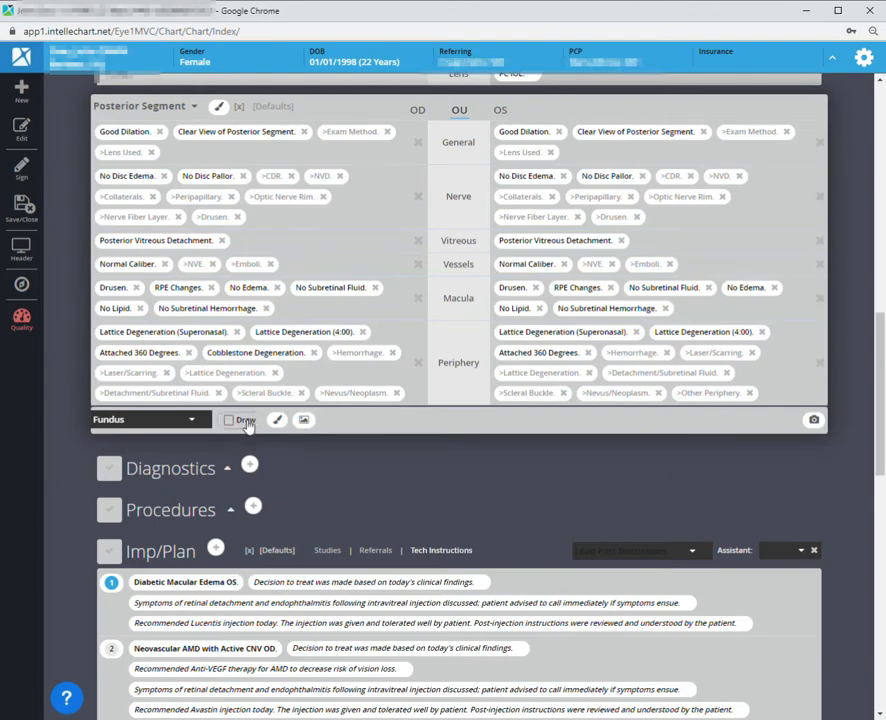
Turn on drawing mode for the posterior segment's fundus exam and look over the OD and OS drawings.
left_click(230, 423)
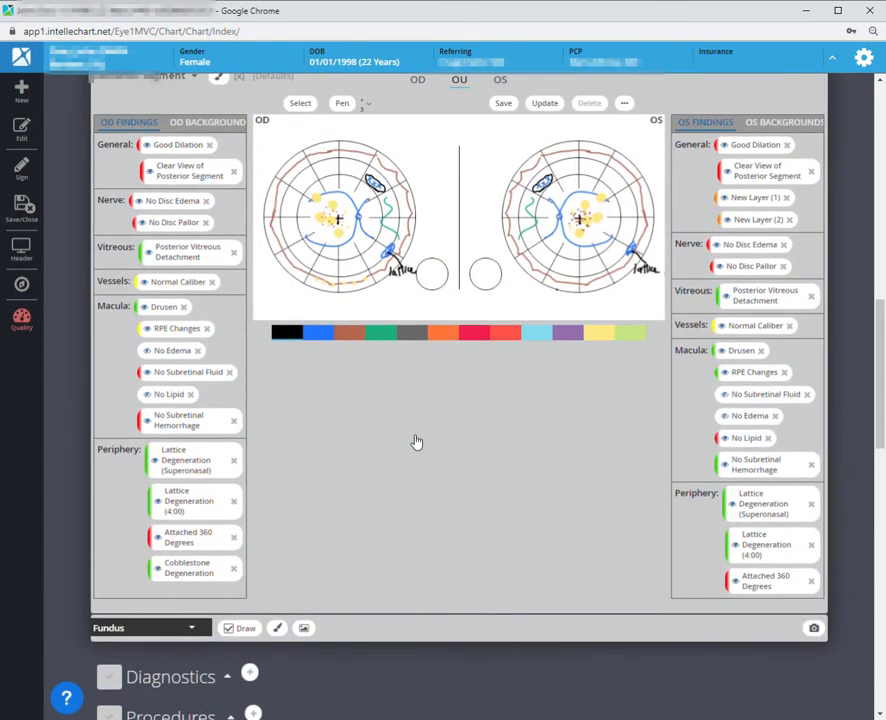
scroll(417, 442, "up", 1)
scroll(424, 446, "up", 1)
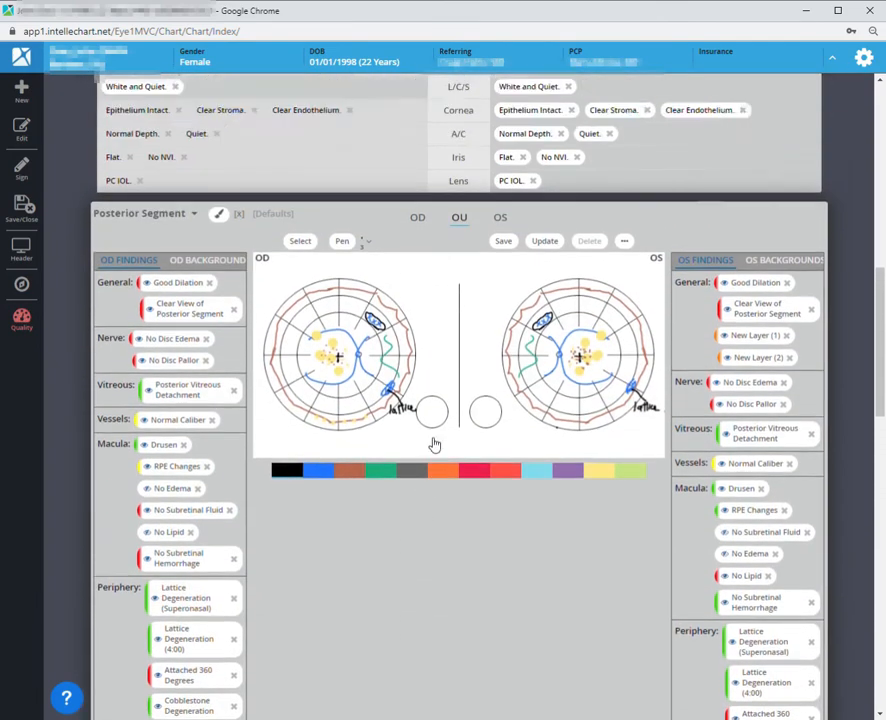
scroll(434, 444, "up", 3)
scroll(432, 437, "down", 3)
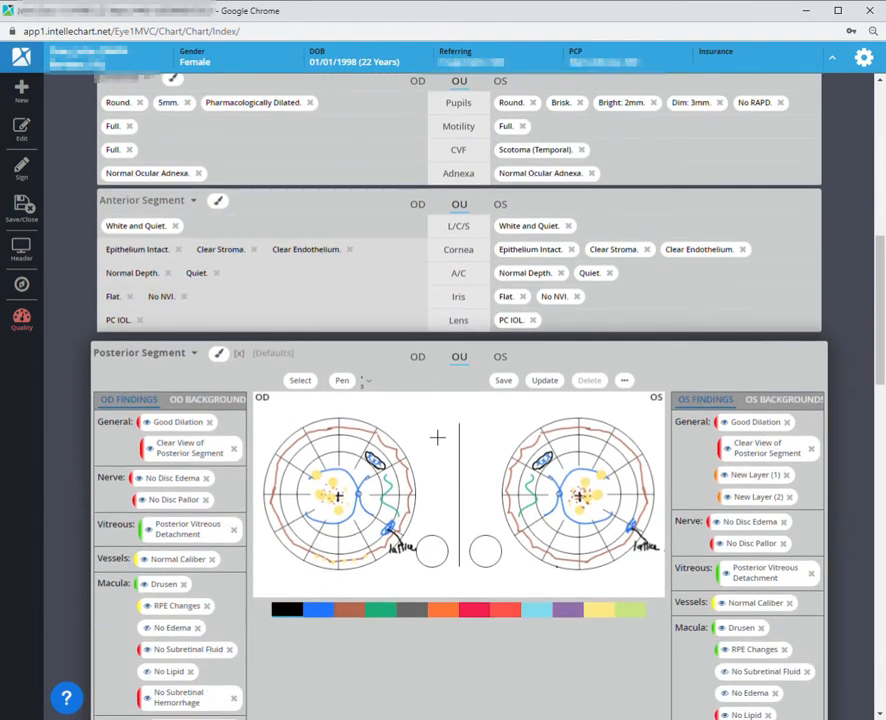
scroll(437, 437, "down", 2)
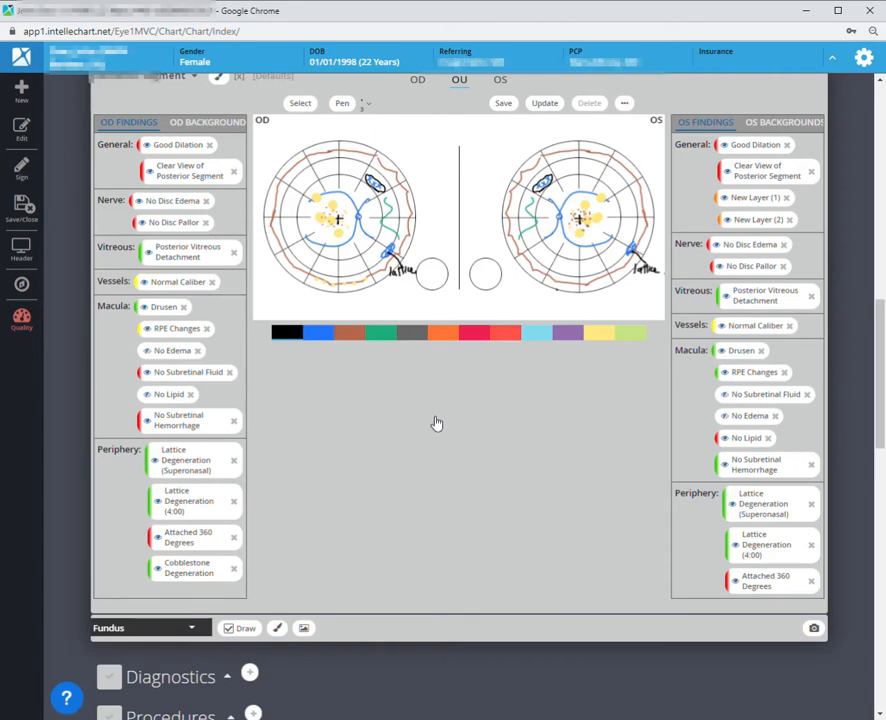
scroll(436, 423, "up", 1)
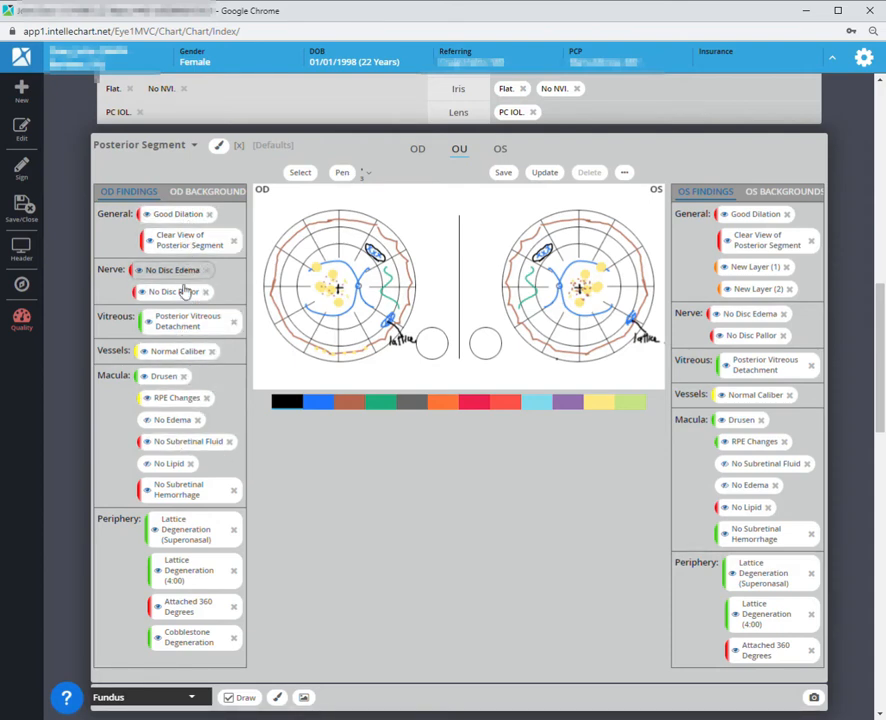
Show the OD backgrounds and examine the background layers available for the fundus drawing.
left_click(217, 195)
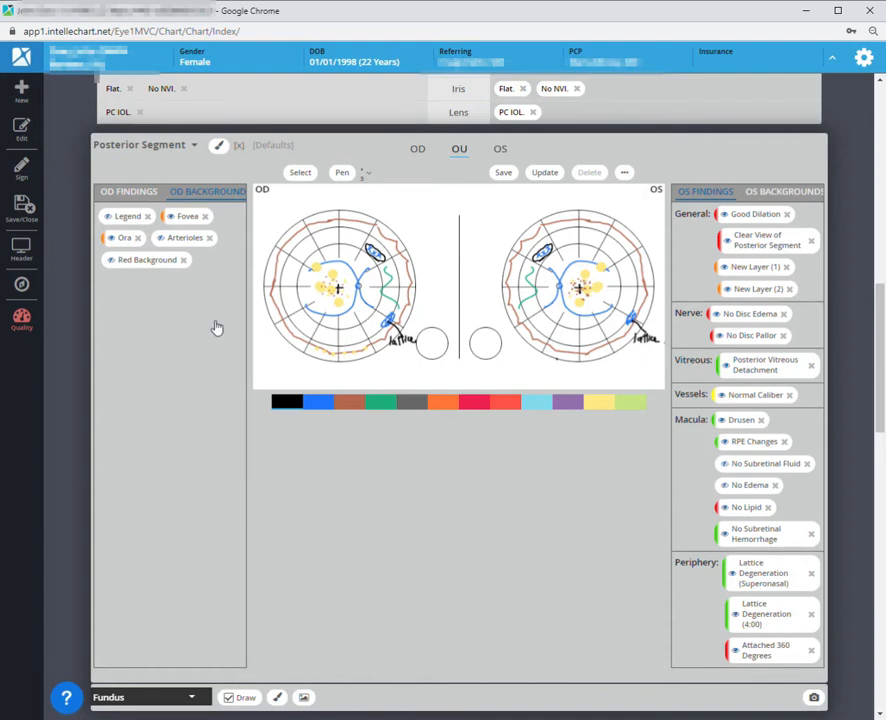
scroll(218, 326, "down", 1)
scroll(220, 326, "up", 1)
scroll(687, 677, "down", 2)
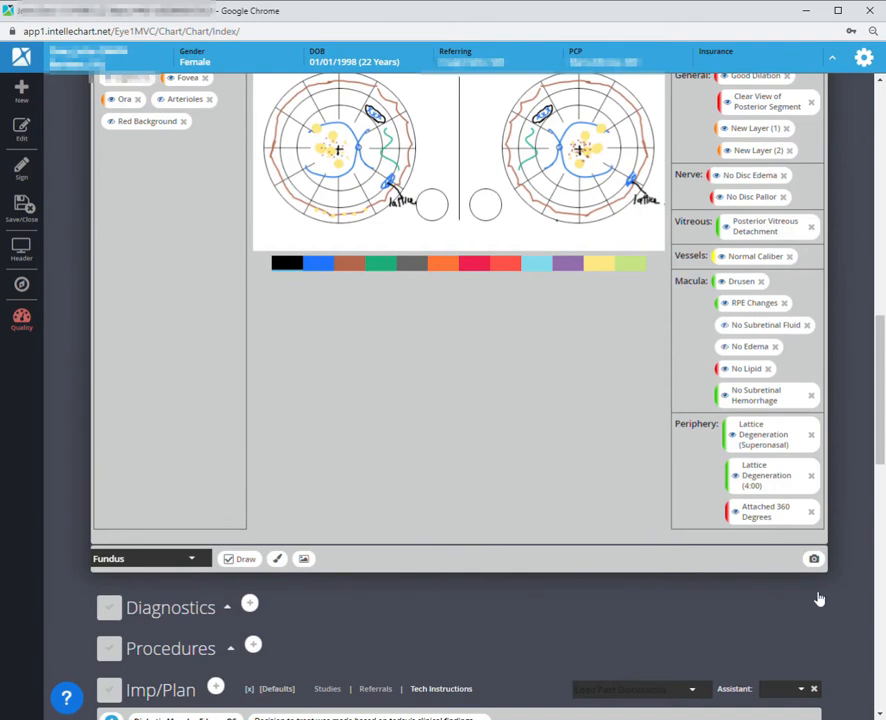
scroll(538, 421, "up", 1)
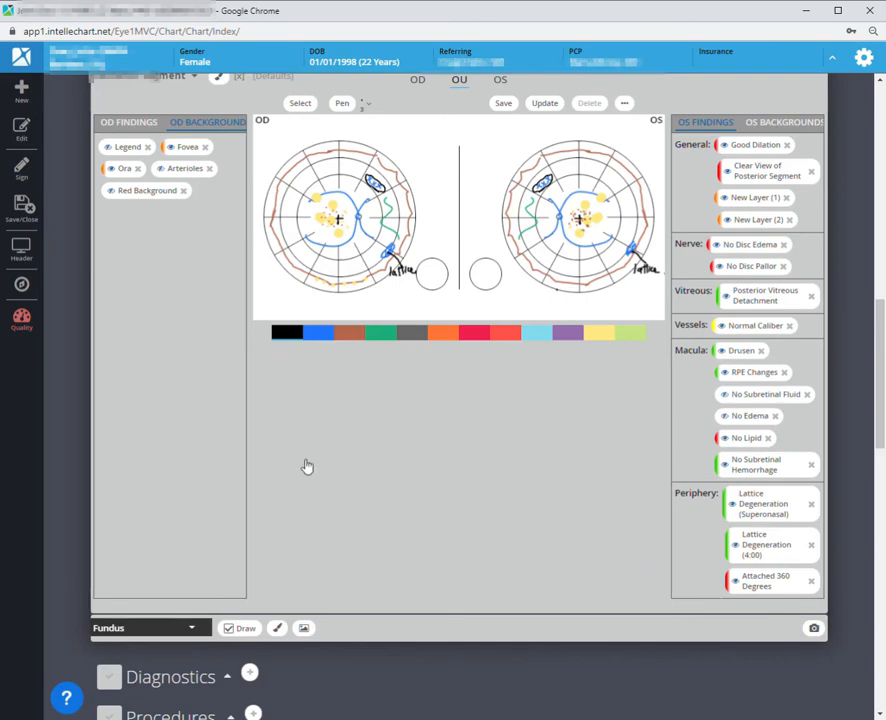
scroll(220, 163, "up", 3)
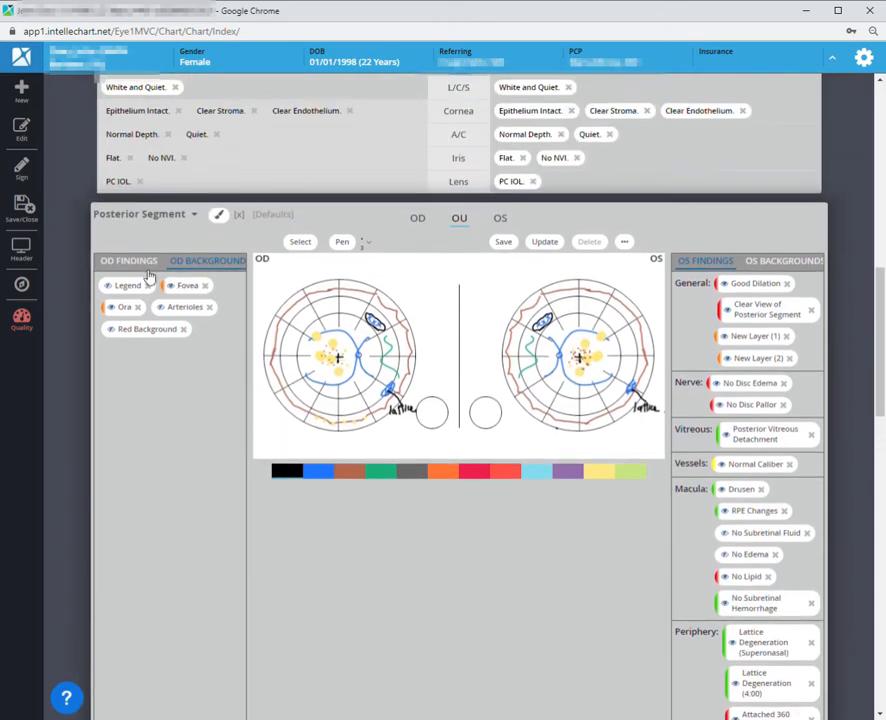
Return to the OD findings and review the listed layers from General through Periphery.
left_click(152, 268)
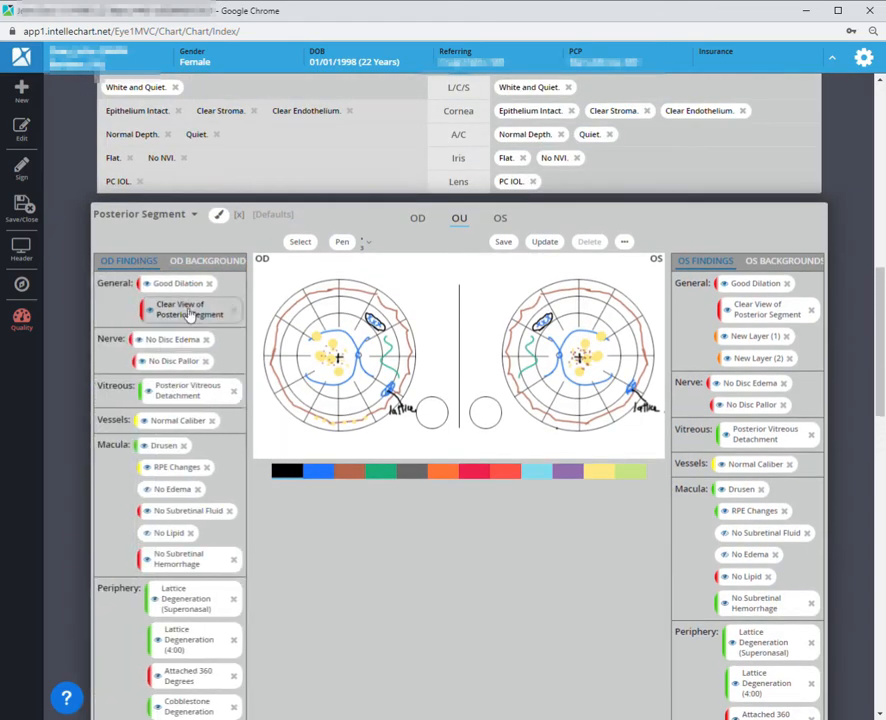
scroll(210, 371, "down", 3)
scroll(224, 356, "up", 2)
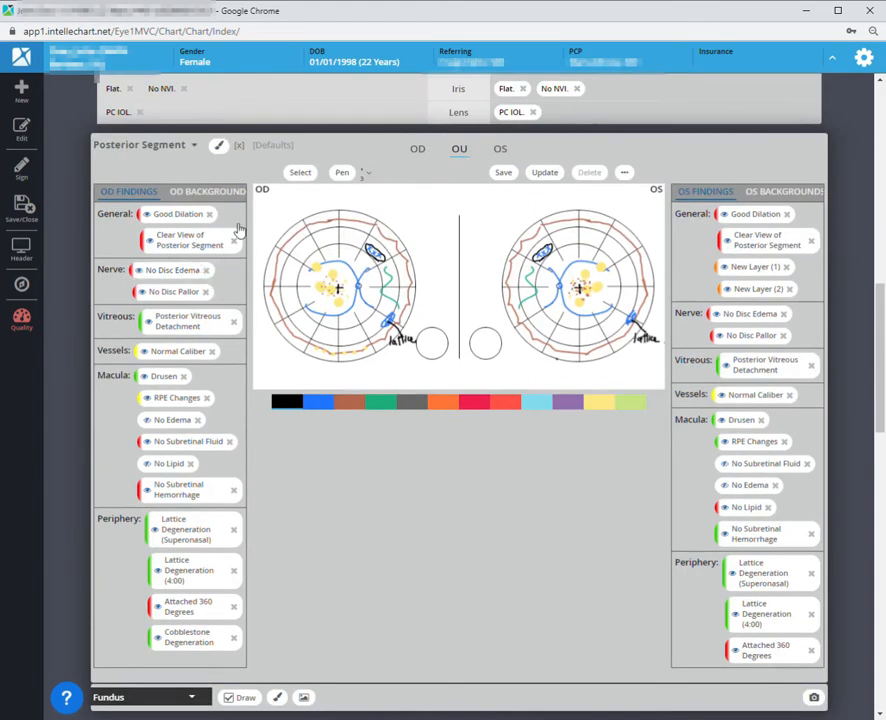
scroll(238, 230, "down", 1)
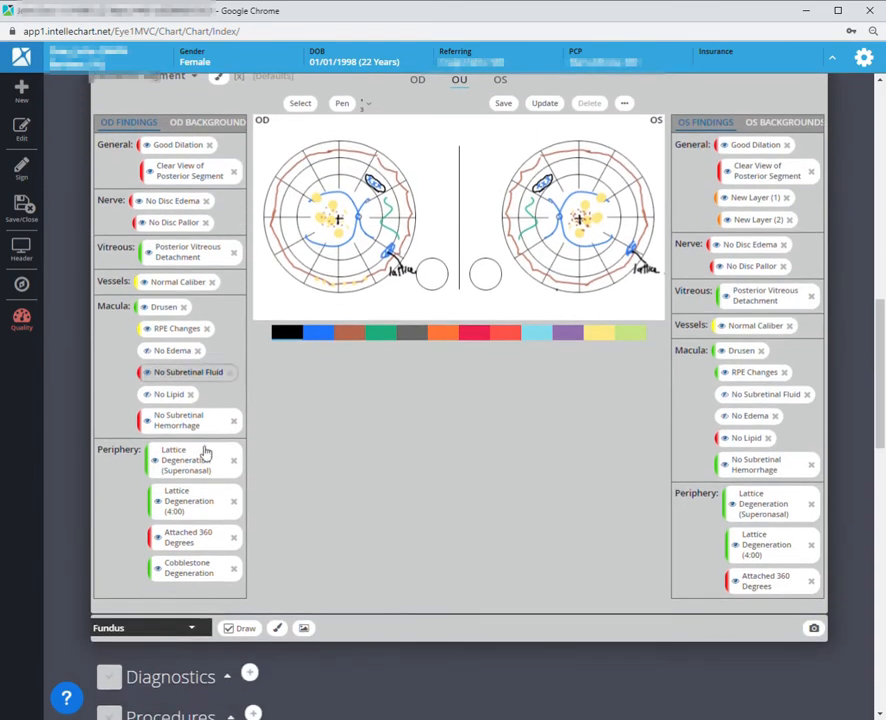
scroll(201, 597, "down", 2)
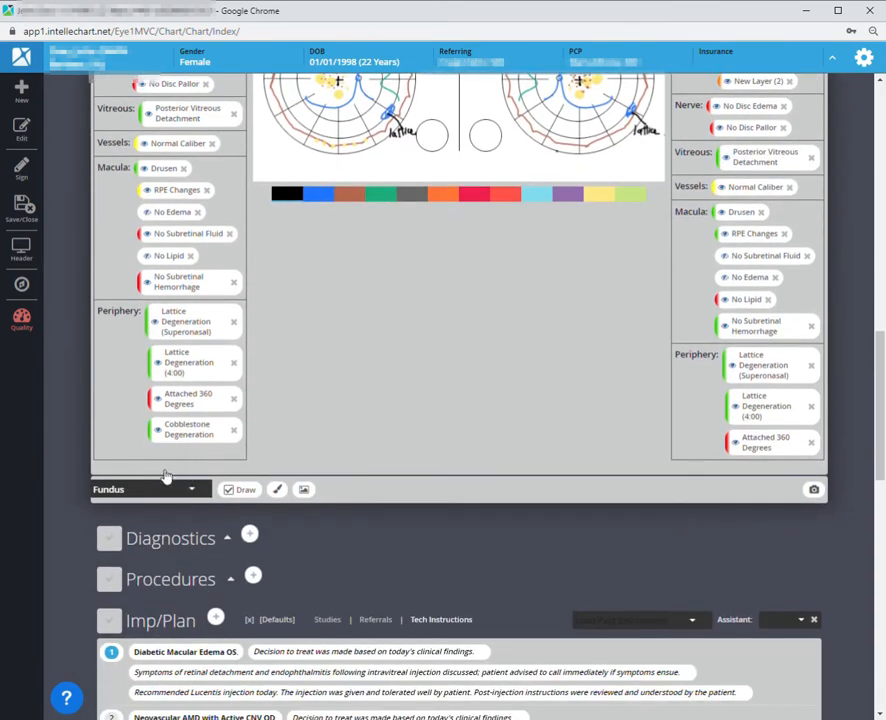
scroll(191, 472, "up", 5)
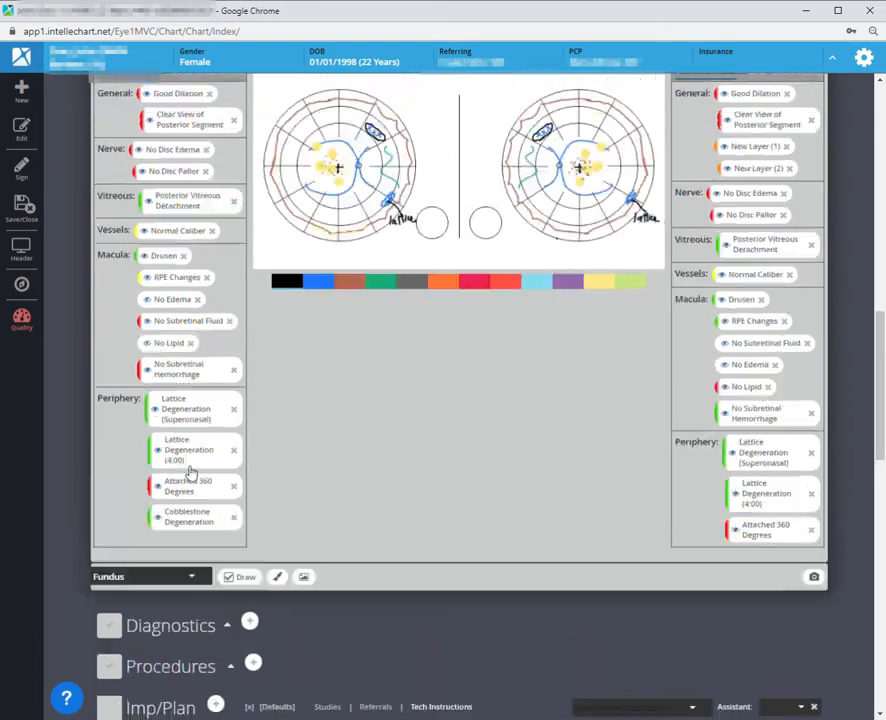
Display the Red Background layer from the OD backgrounds on the OD fundus drawing.
left_click(218, 335)
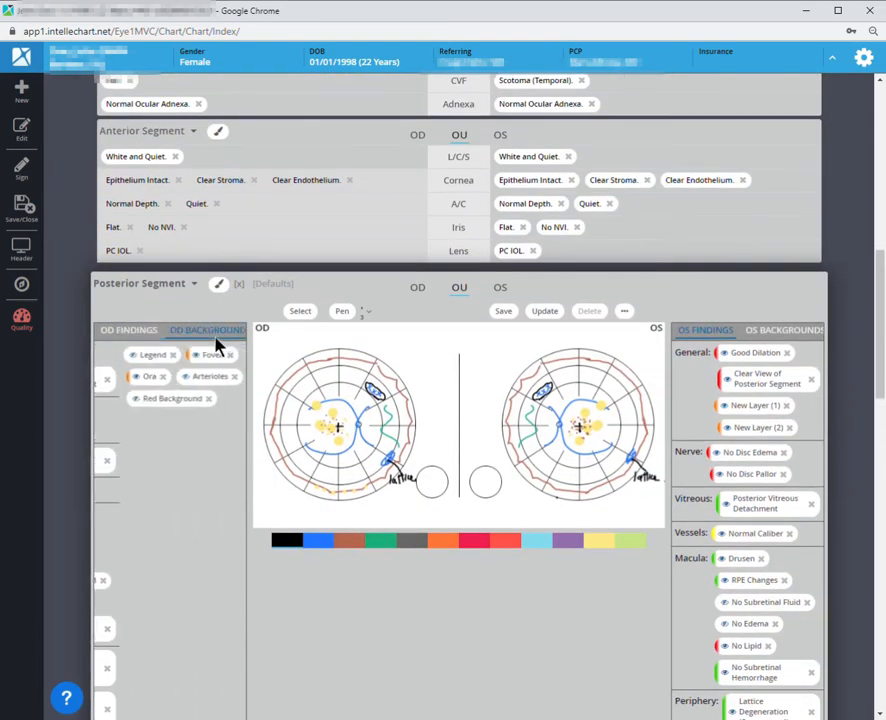
scroll(154, 362, "down", 1)
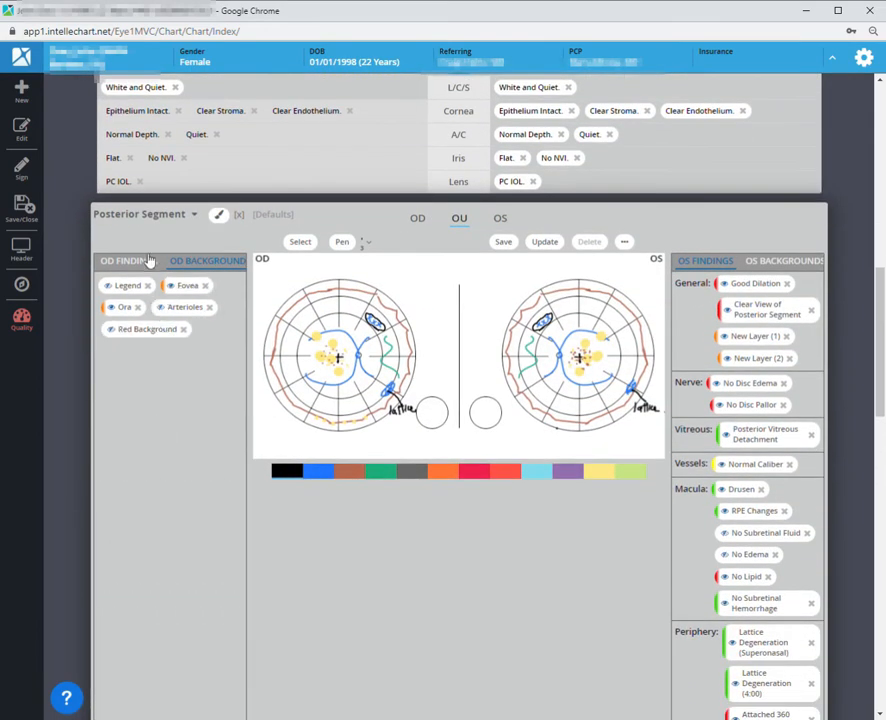
left_click(121, 330)
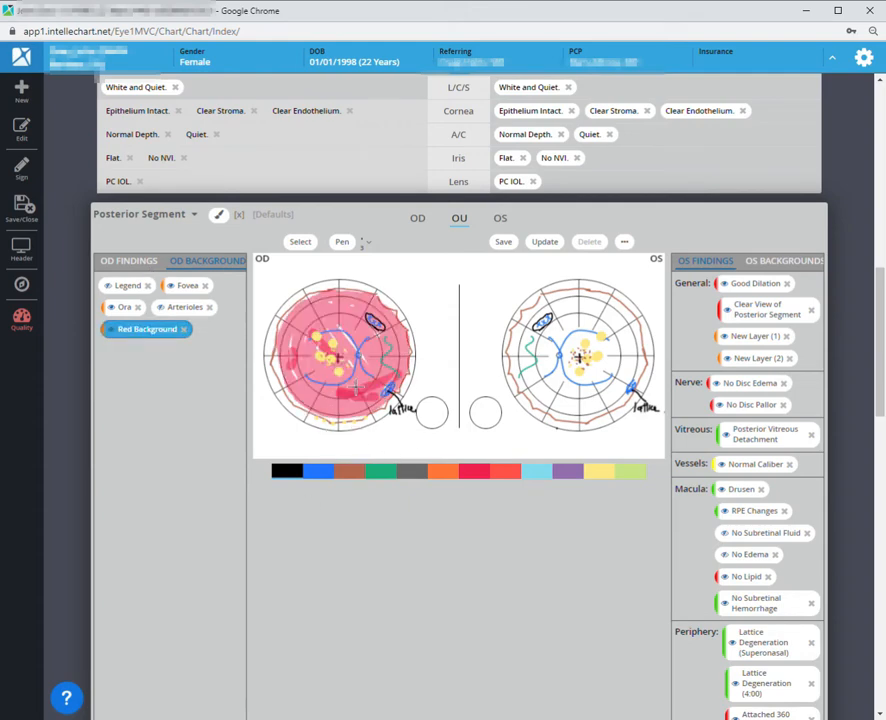
Bring the OD findings back and compare them with the fundus drawings.
left_click(135, 261)
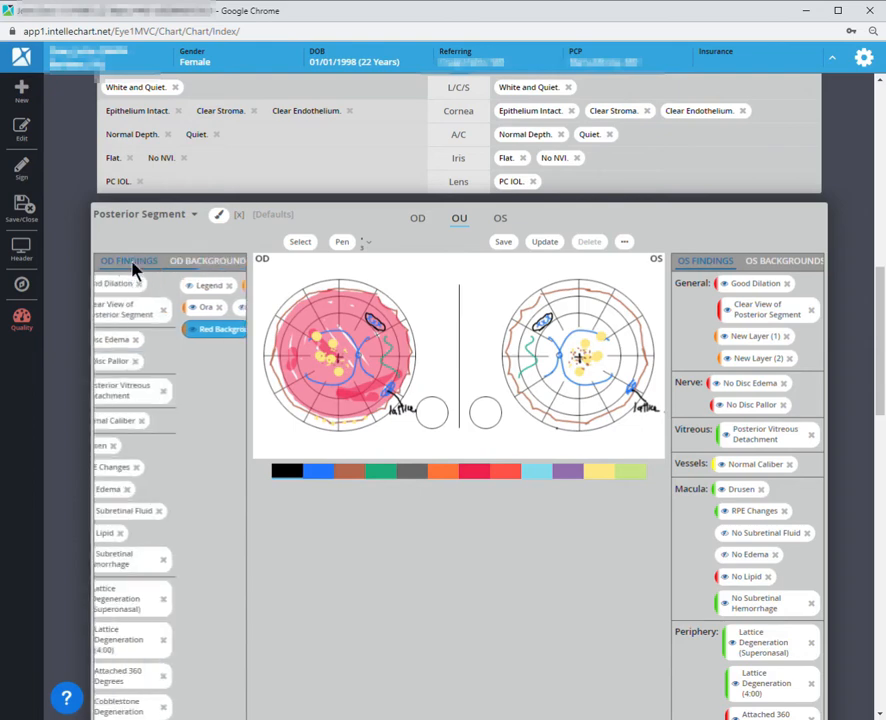
scroll(155, 540, "down", 1)
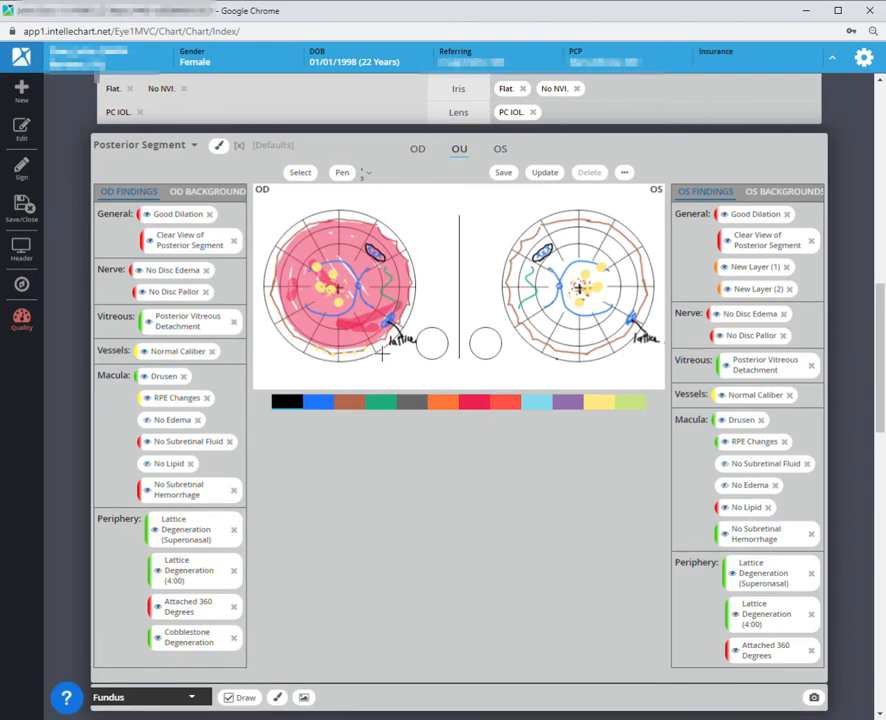
scroll(230, 530, "down", 1)
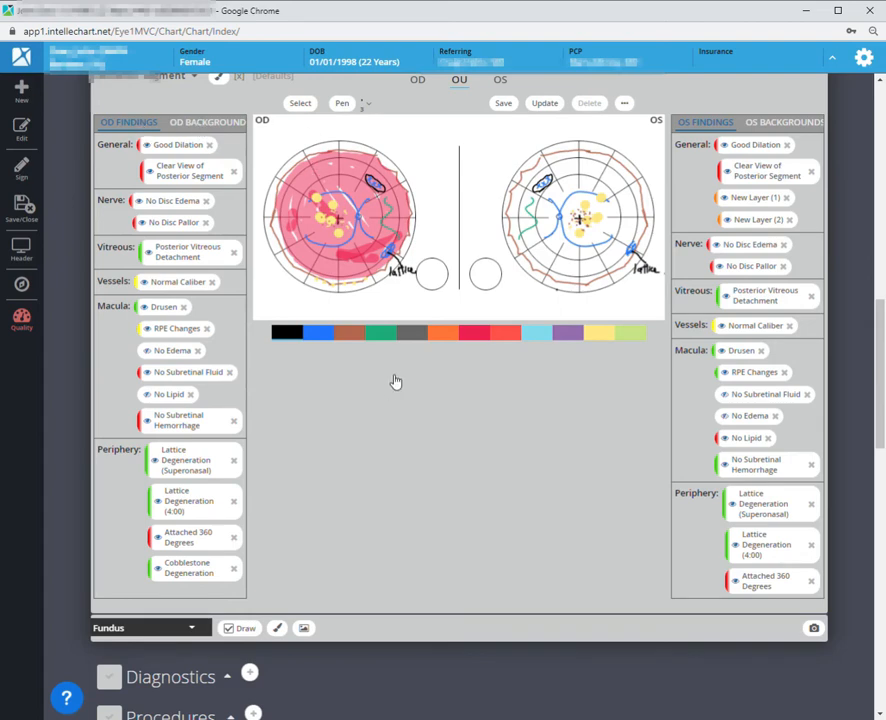
scroll(287, 469, "up", 1)
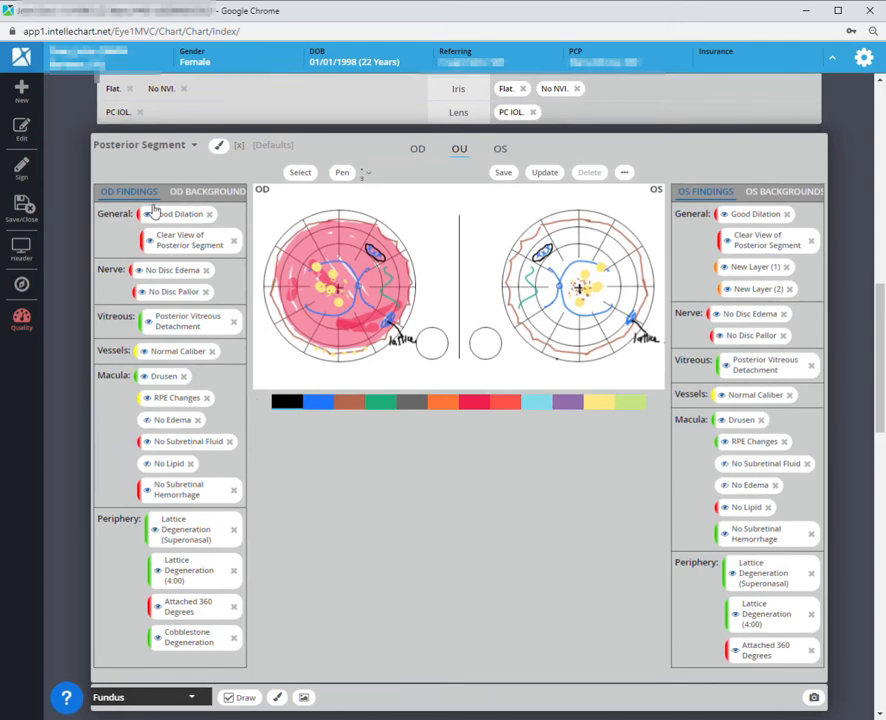
scroll(209, 631, "down", 1)
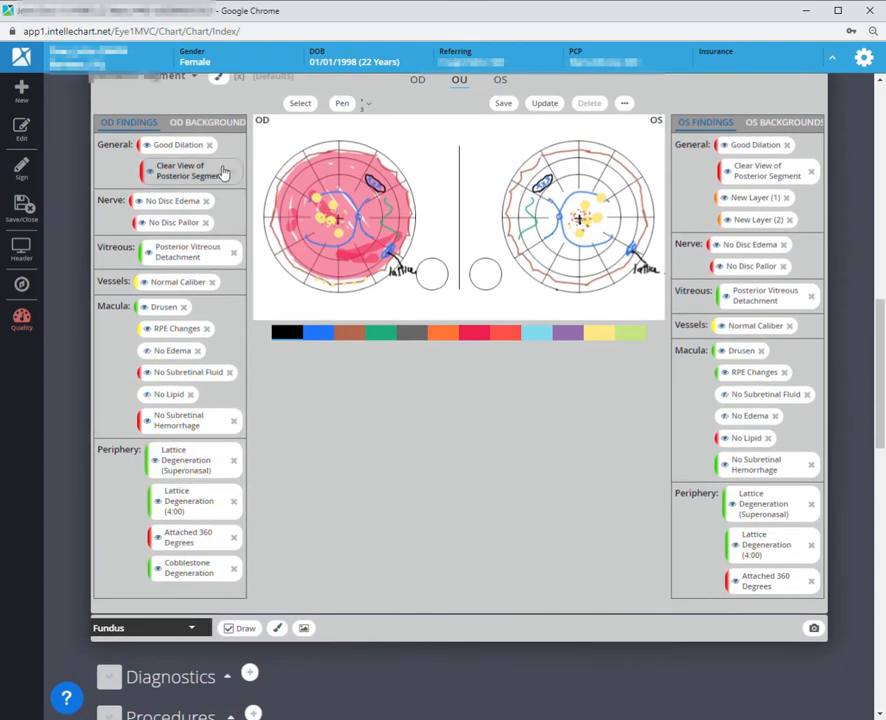
Select the large red fill on the OD Red Background layer and delete it.
left_click(218, 124)
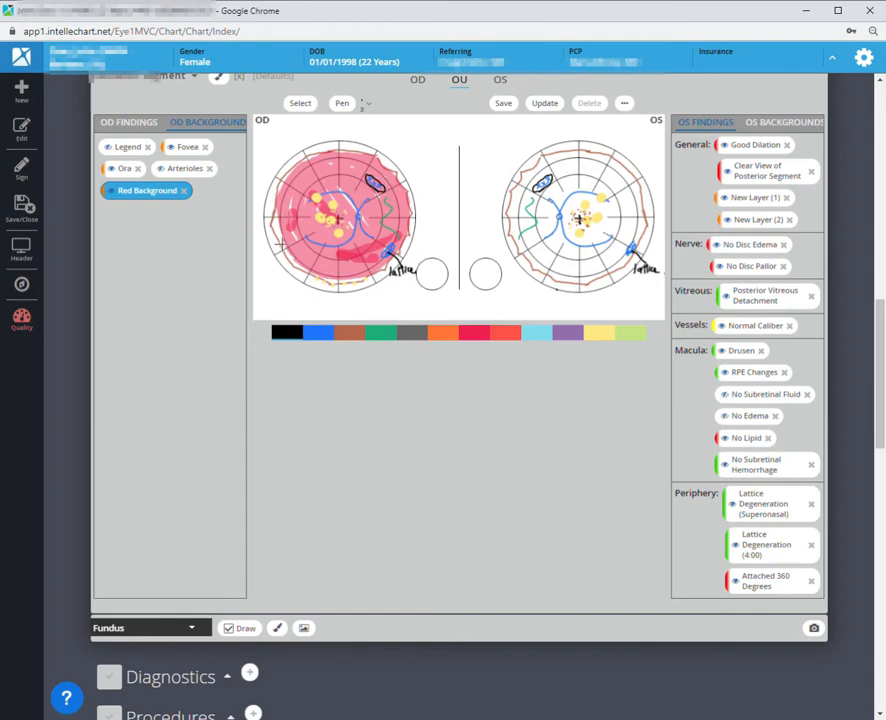
left_click(110, 191)
left_click(110, 191)
left_click(306, 105)
left_click(368, 184)
left_click(347, 186)
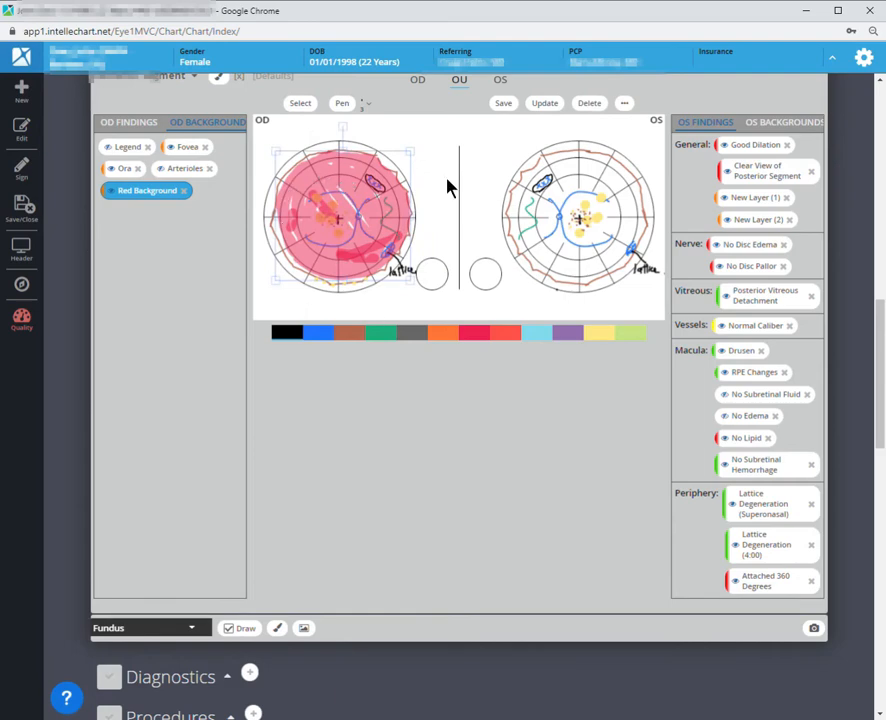
left_click(596, 106)
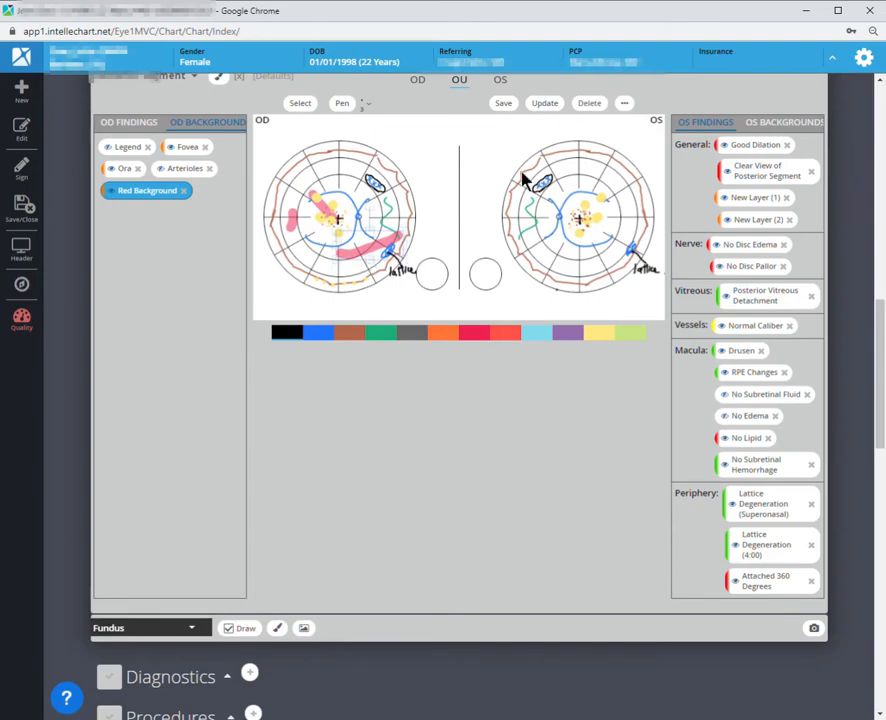
Delete the long lower pink stroke and the short outer pink stroke from the OD Red Background layer.
left_click(589, 103)
left_click(333, 212)
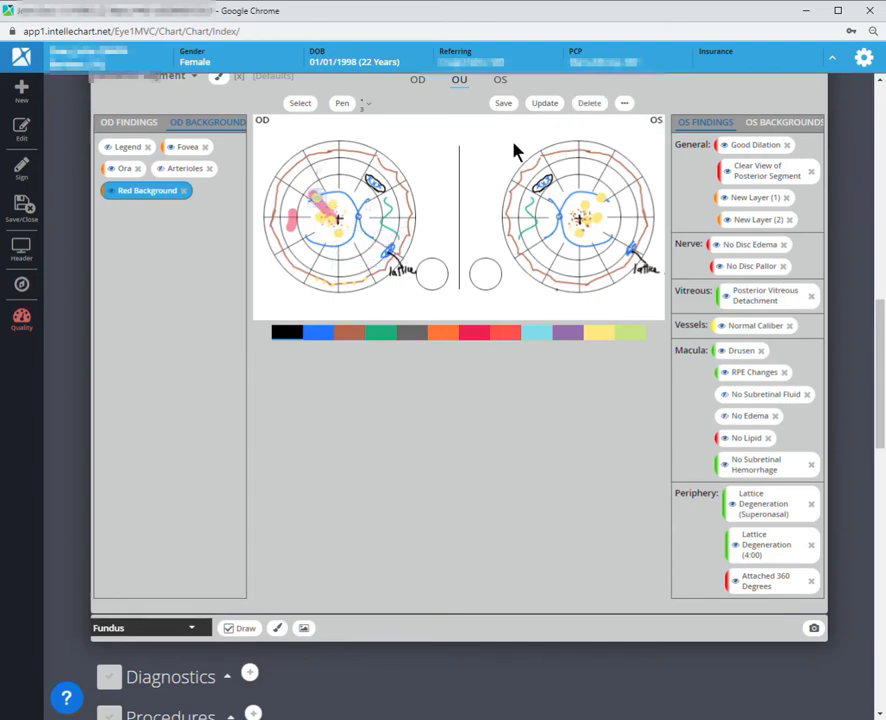
left_click(594, 103)
left_click(302, 237)
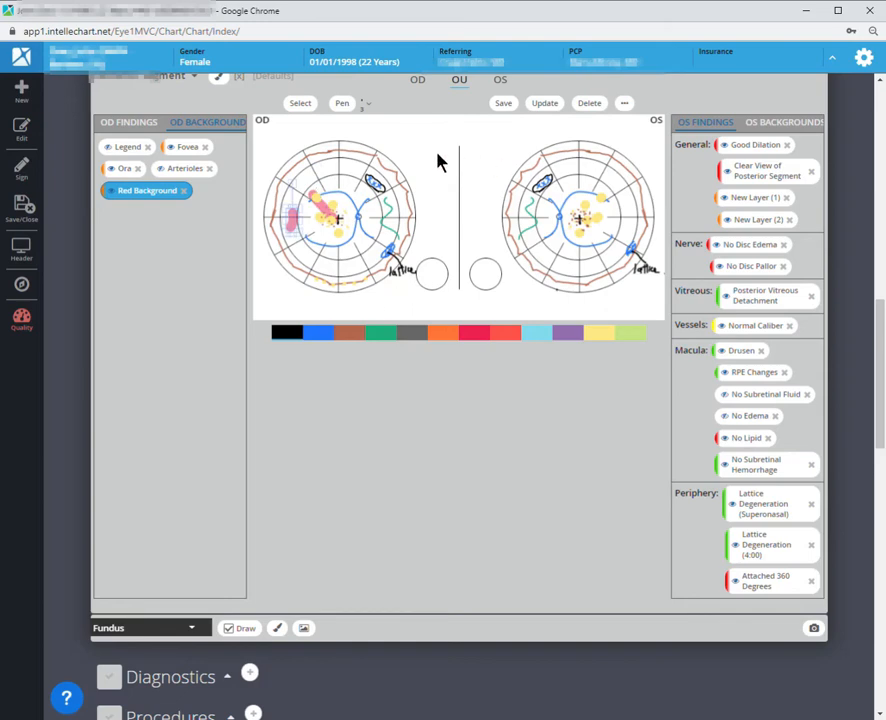
left_click(592, 104)
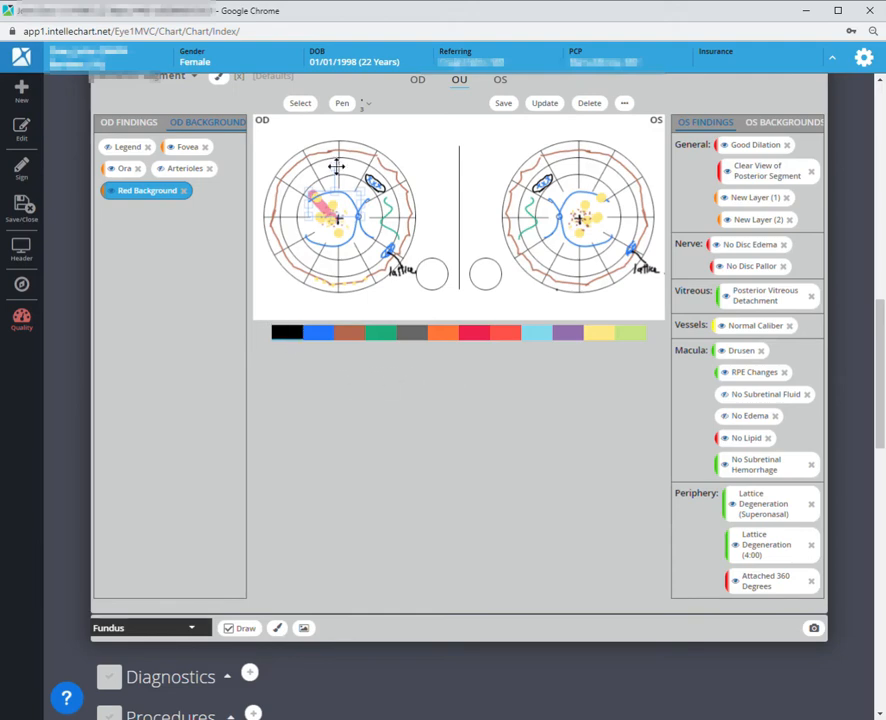
Increase the pen thickness to 9 and place a black dot just outside the OD fundus circle.
left_click(366, 104)
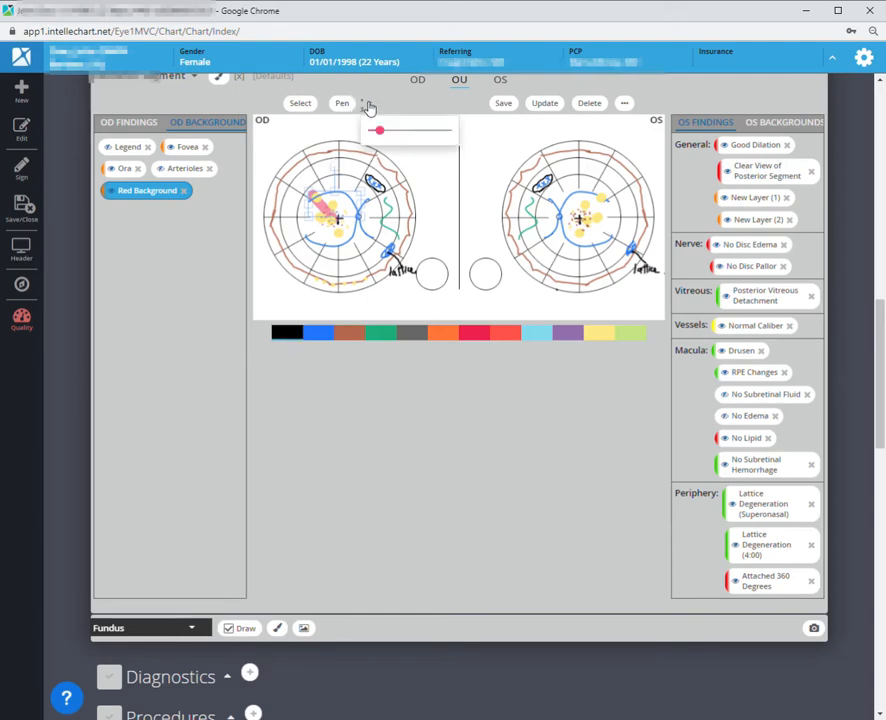
left_click(422, 130)
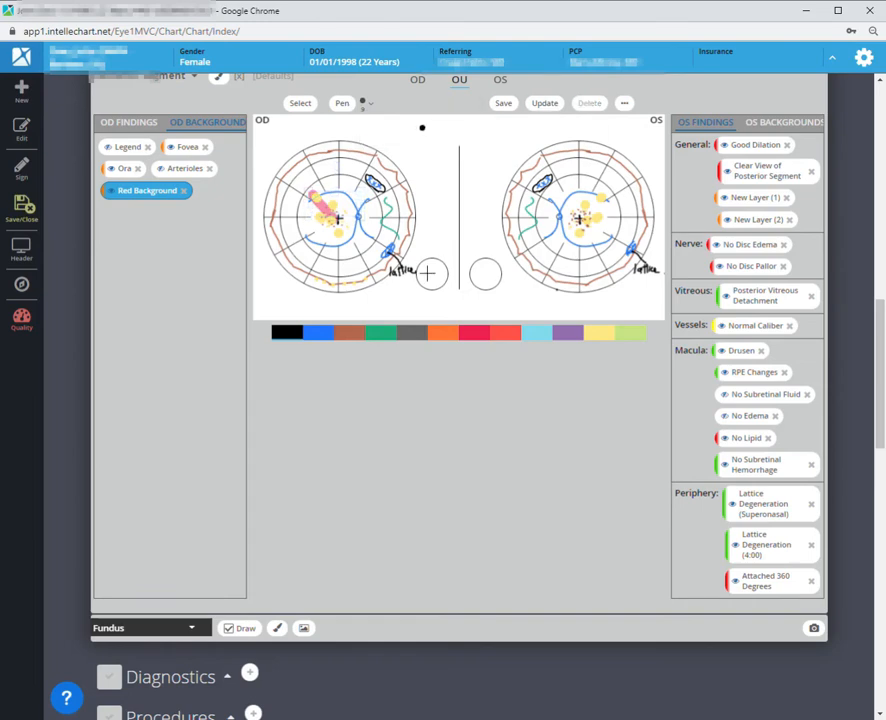
Examine the additional options for the Red Background layer, including Save to Library and Reset Layer.
left_click(623, 102)
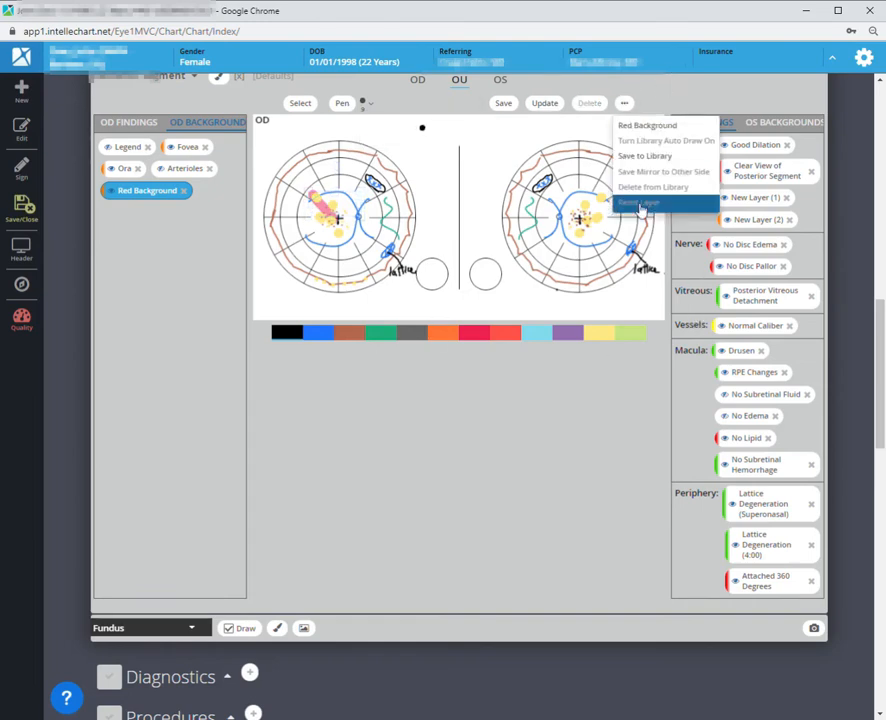
left_click(462, 102)
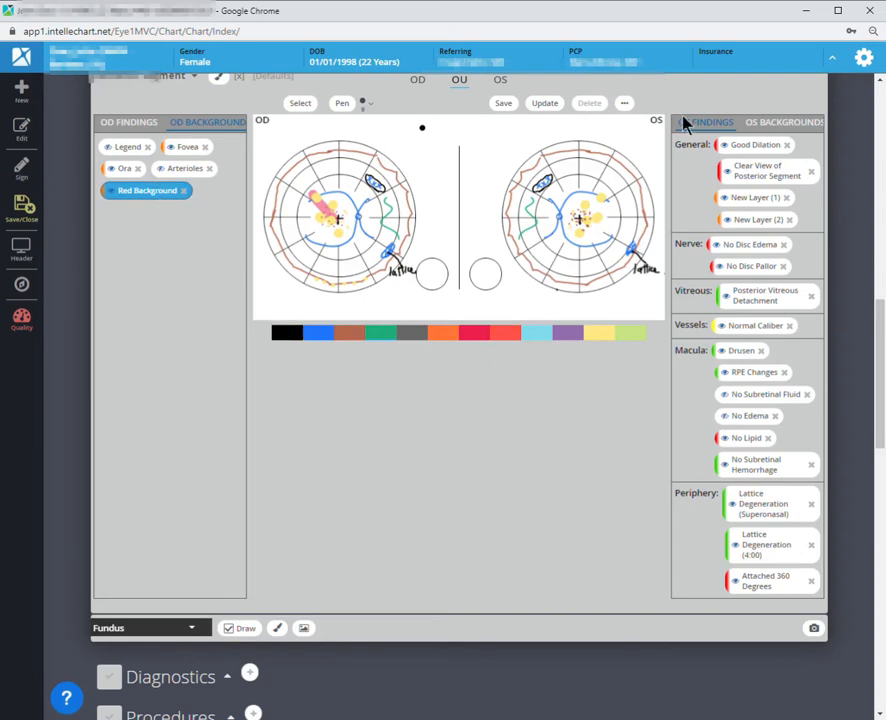
left_click(627, 104)
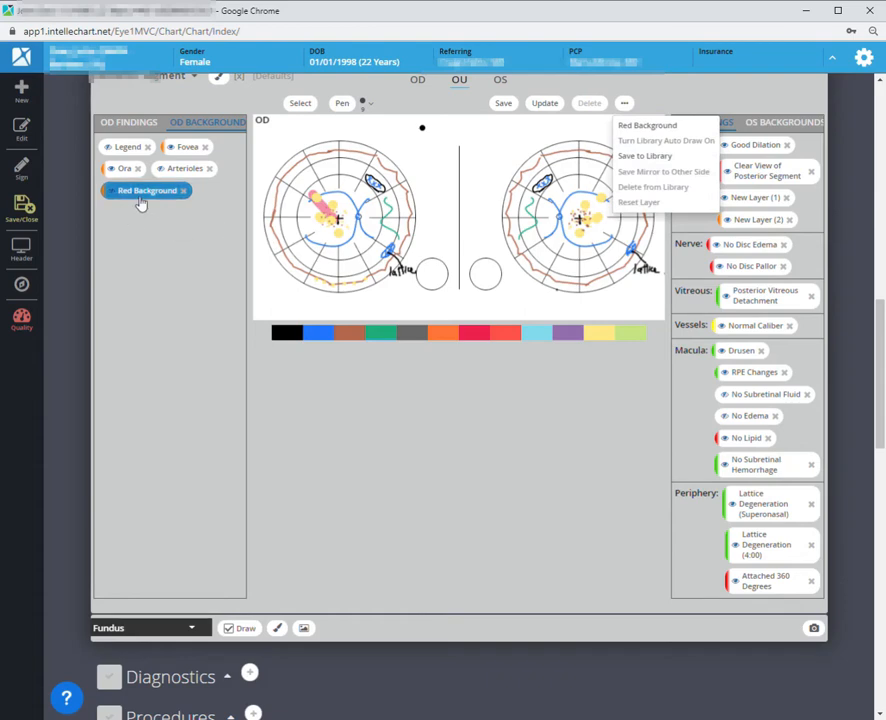
left_click(624, 103)
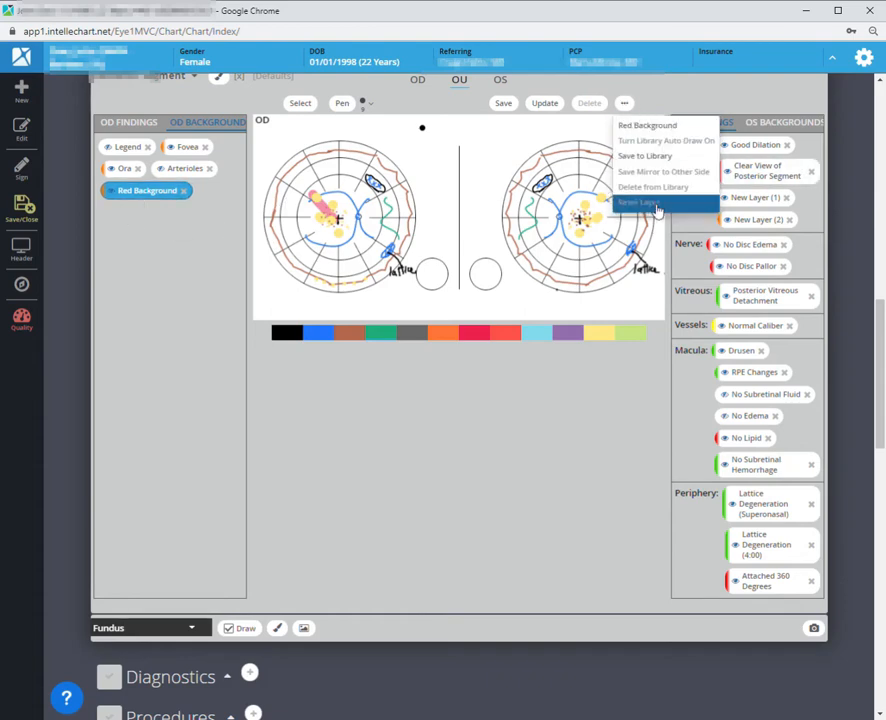
Delete the upper blue vessel arc from the OD fundus drawing and check the additional layer options.
left_click(304, 107)
left_click(335, 216)
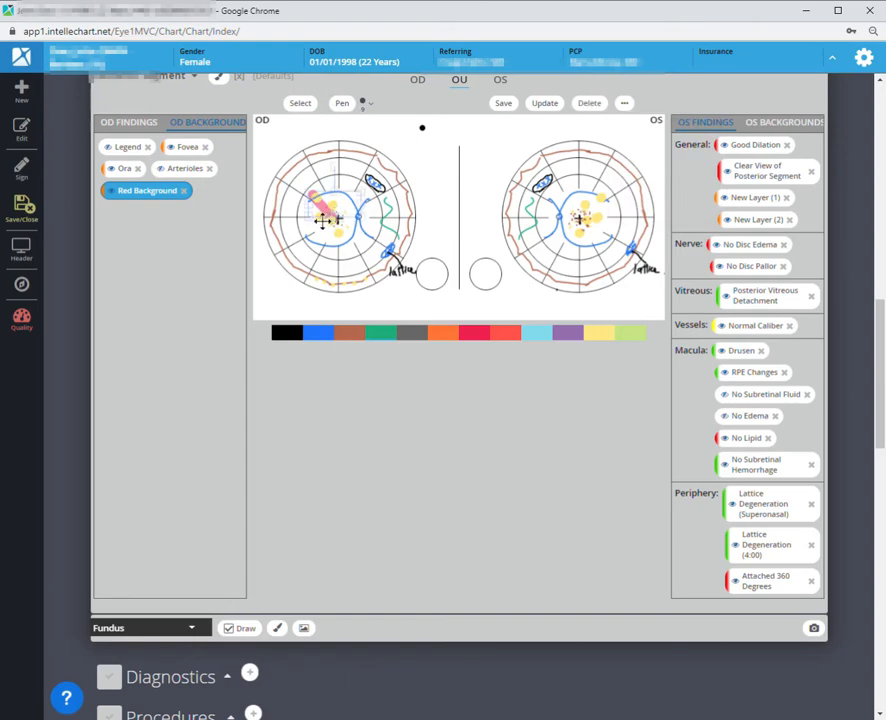
left_click(591, 106)
left_click(628, 106)
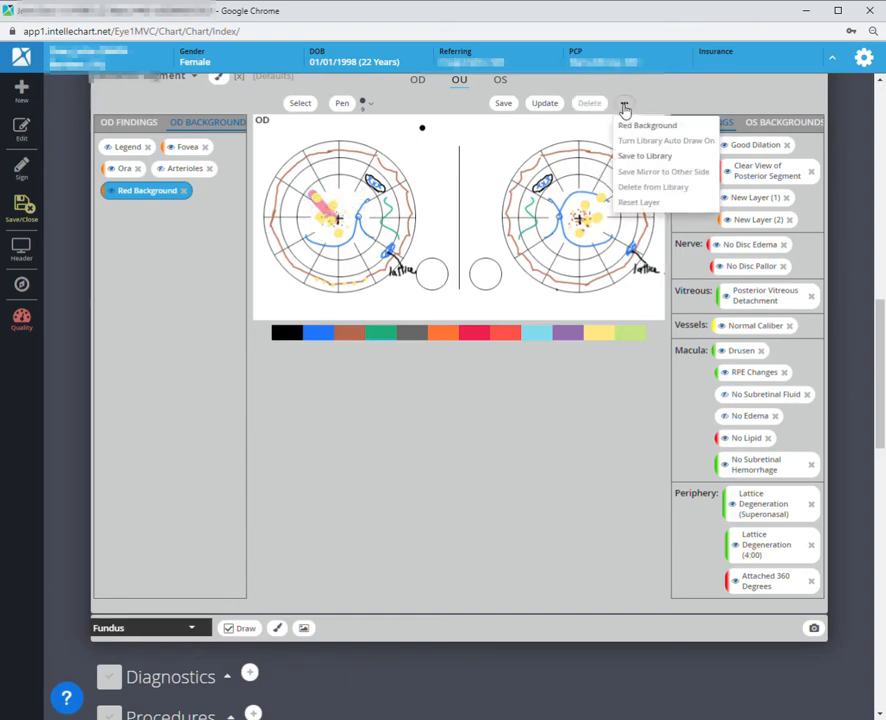
left_click(649, 223)
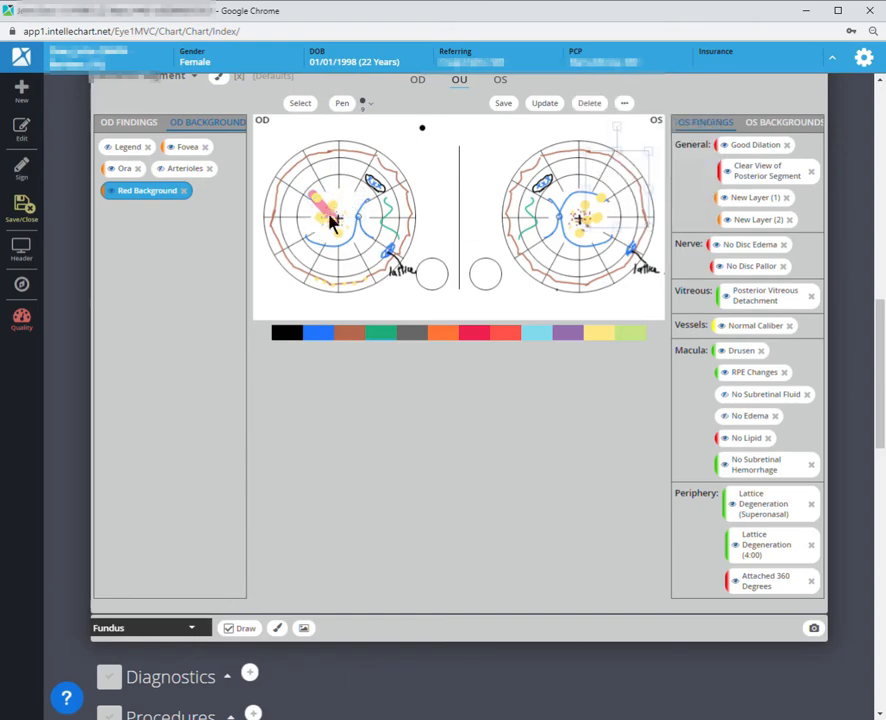
Delete the remaining pink stroke from the OD Red Background layer and try to reset the layer.
left_click(154, 248)
left_click(160, 200)
left_click(331, 216)
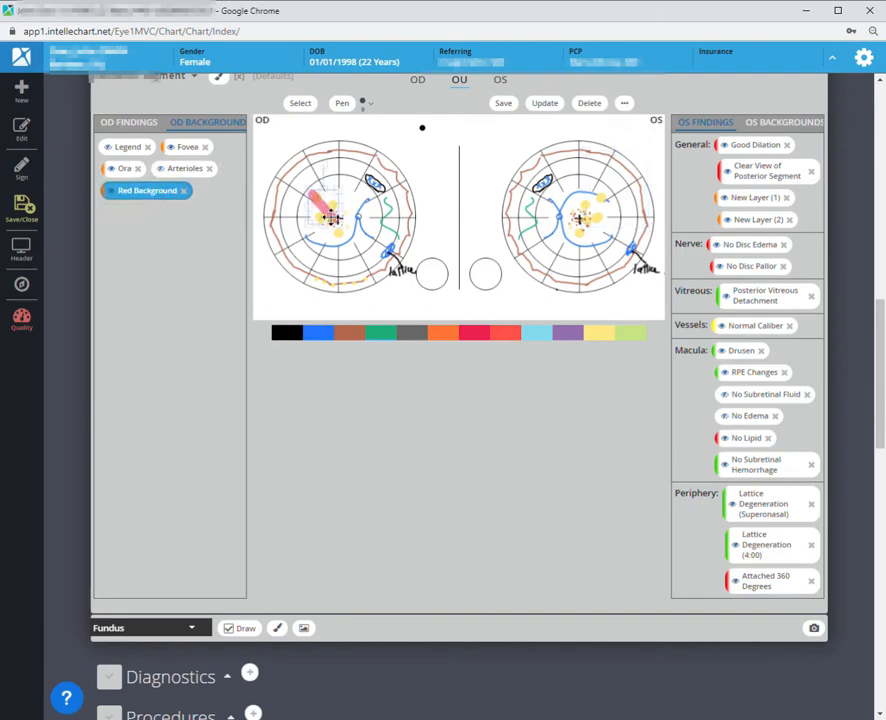
left_click(624, 103)
left_click(588, 103)
left_click(624, 103)
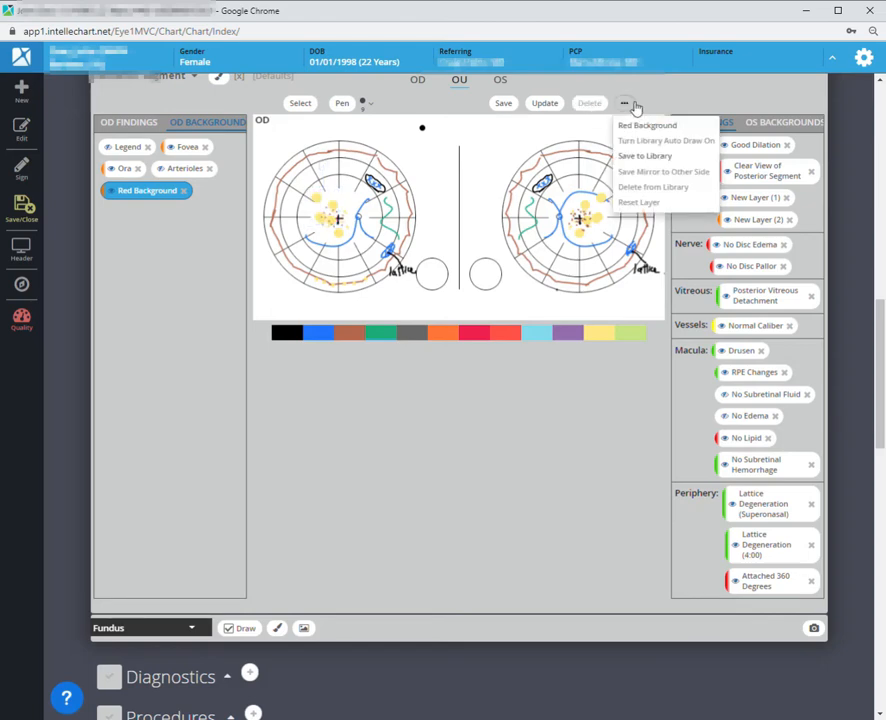
left_click(646, 203)
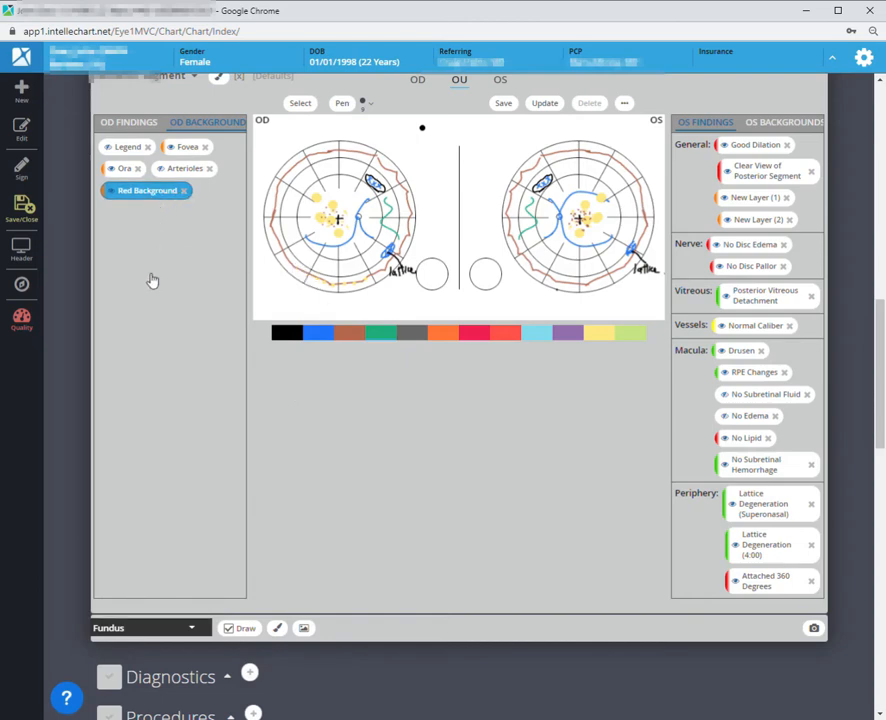
Reselect the OD Red Background layer and delete the black dot outside the fundus circle.
left_click(180, 168)
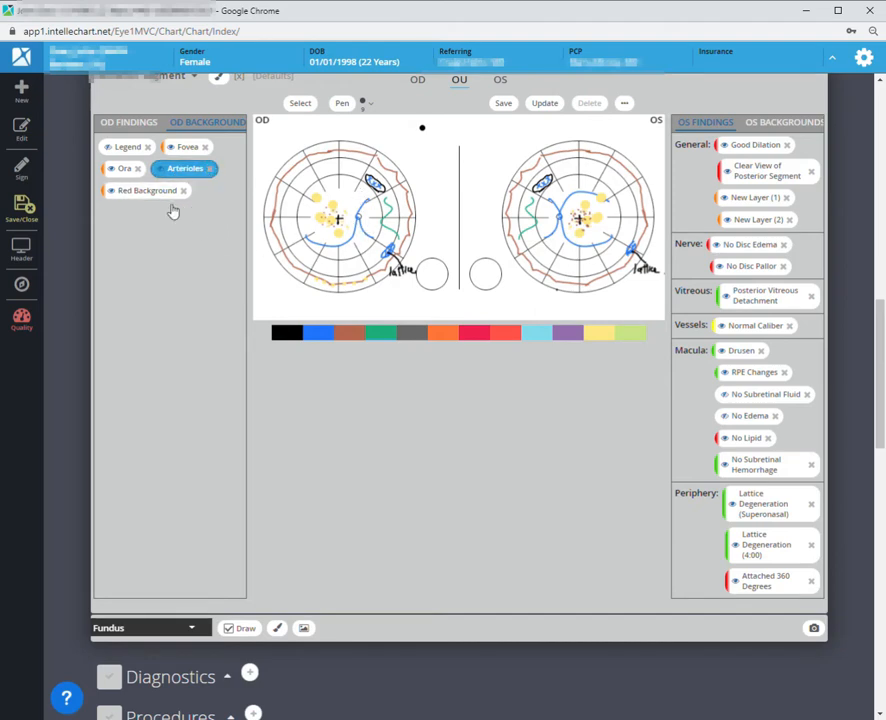
left_click(135, 190)
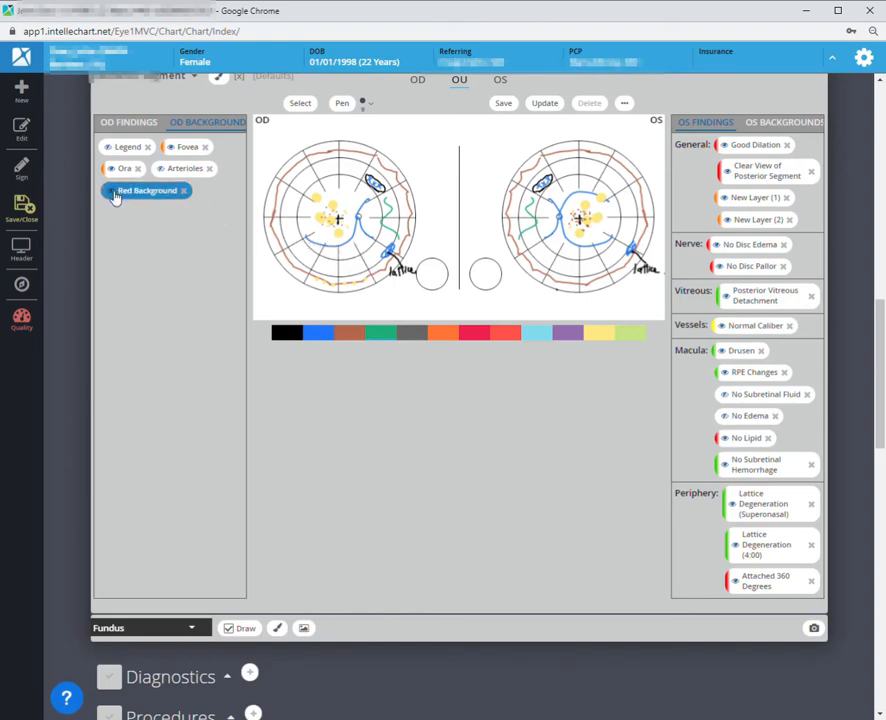
left_click(432, 137)
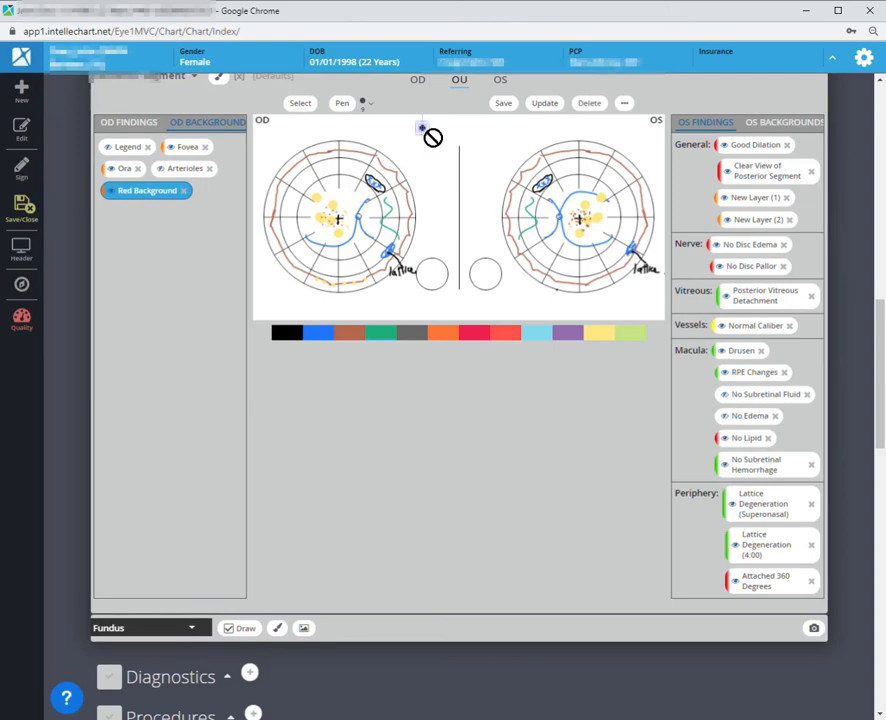
left_click(628, 105)
left_click(641, 205)
left_click(624, 103)
left_click(640, 205)
Try to restore the OD Red Background layer with Reset Layer and the Red Background option.
left_click(624, 106)
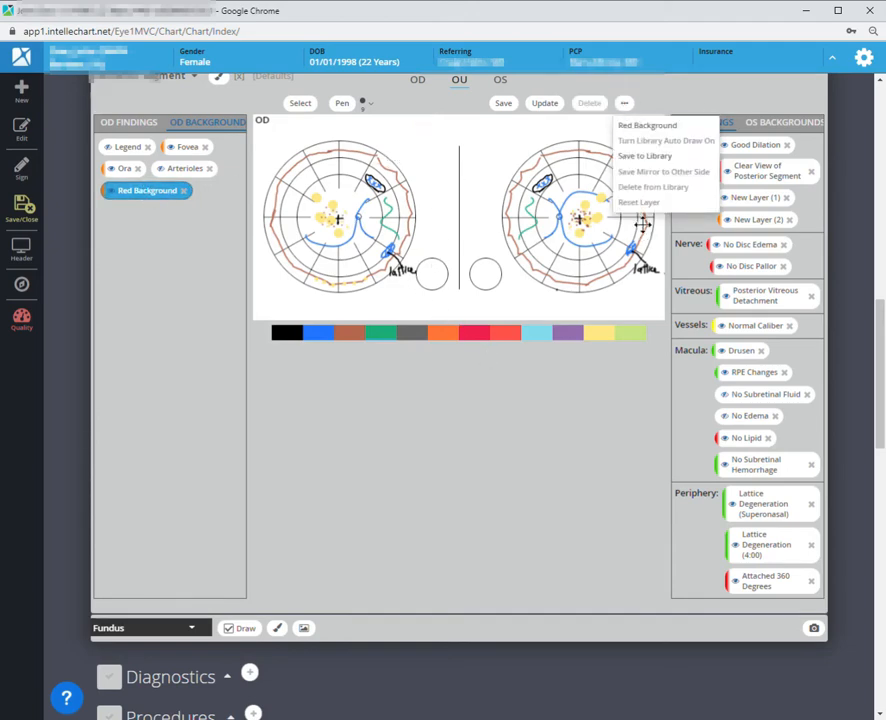
left_click(650, 199)
left_click(628, 104)
left_click(645, 131)
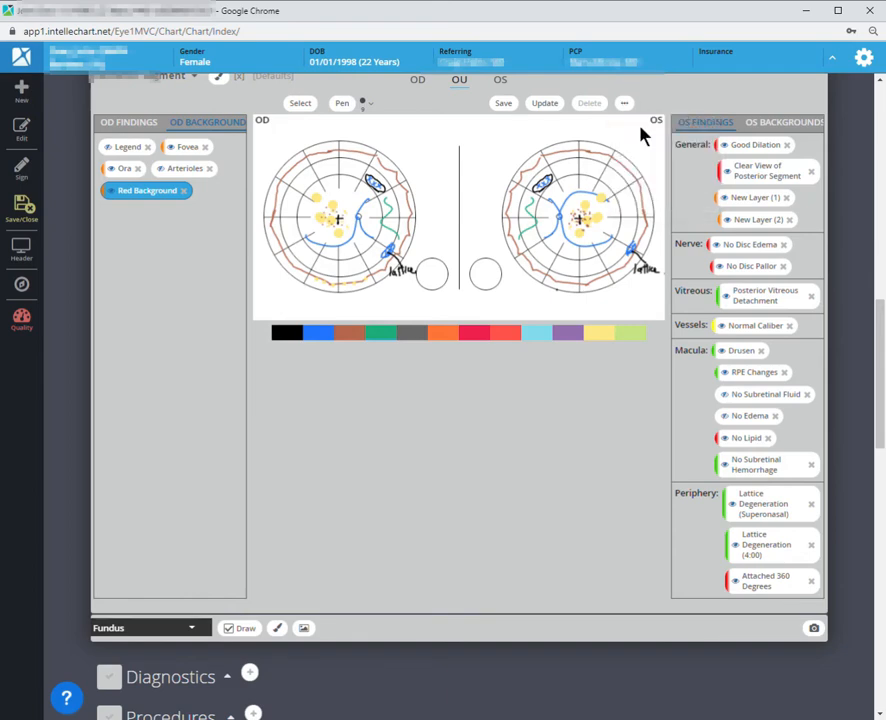
left_click(626, 106)
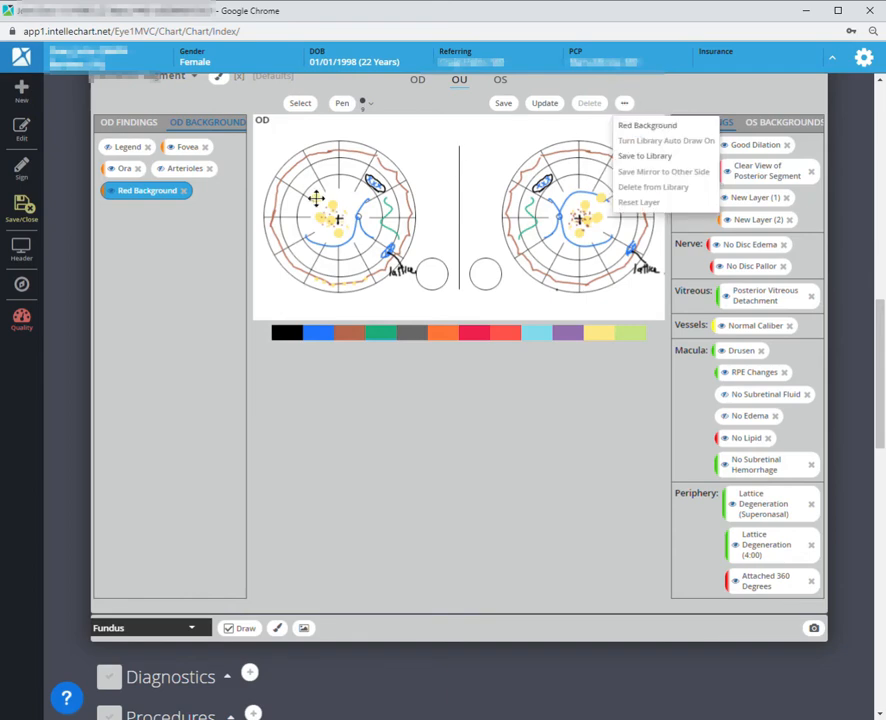
left_click(669, 131)
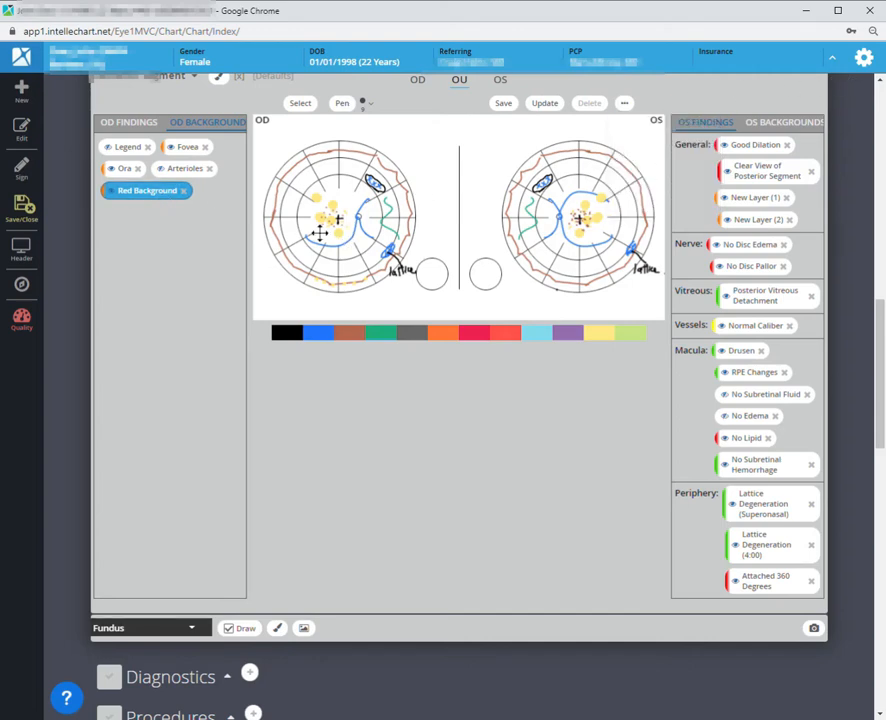
Turn on the OS Red Background layer and return both eyes to their findings lists.
left_click(781, 124)
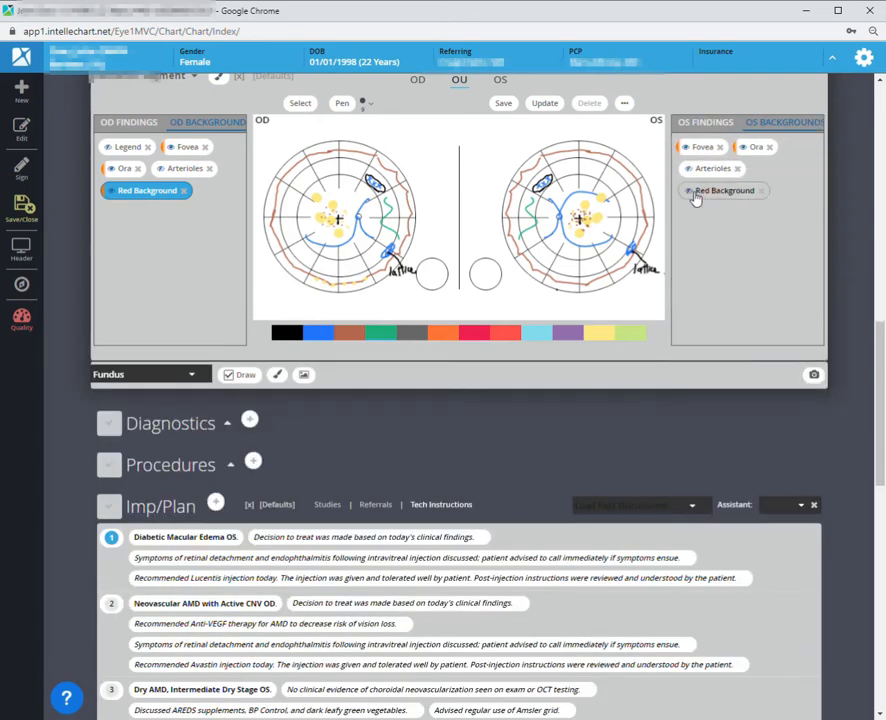
left_click(695, 194)
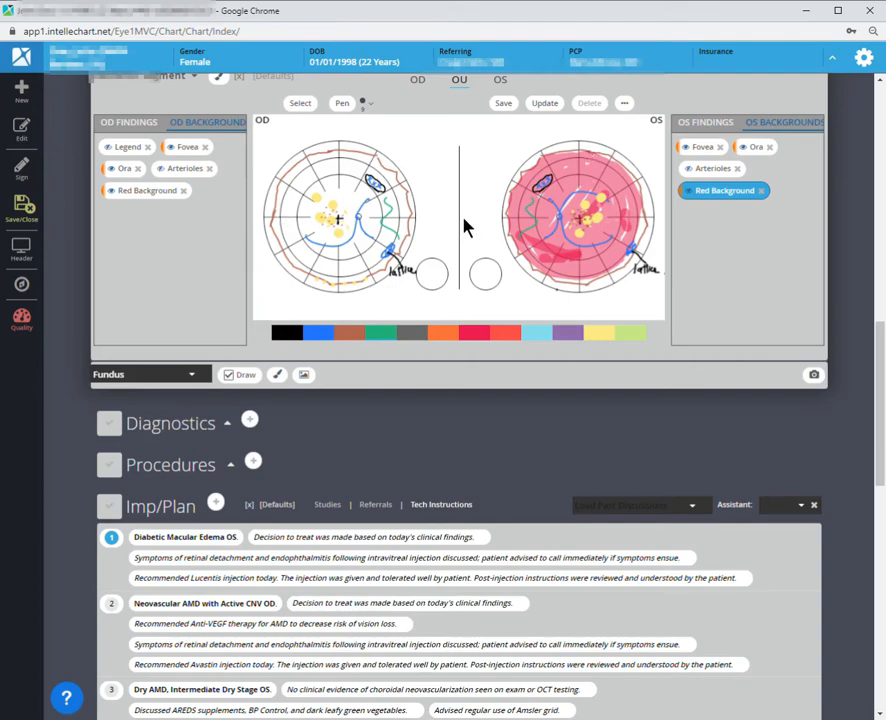
left_click(700, 122)
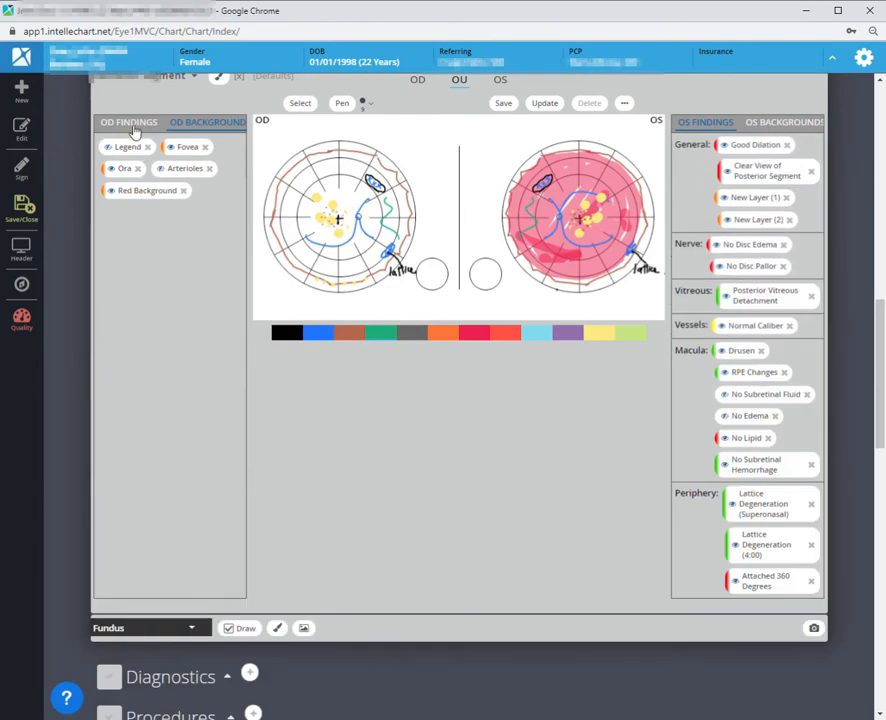
left_click(132, 125)
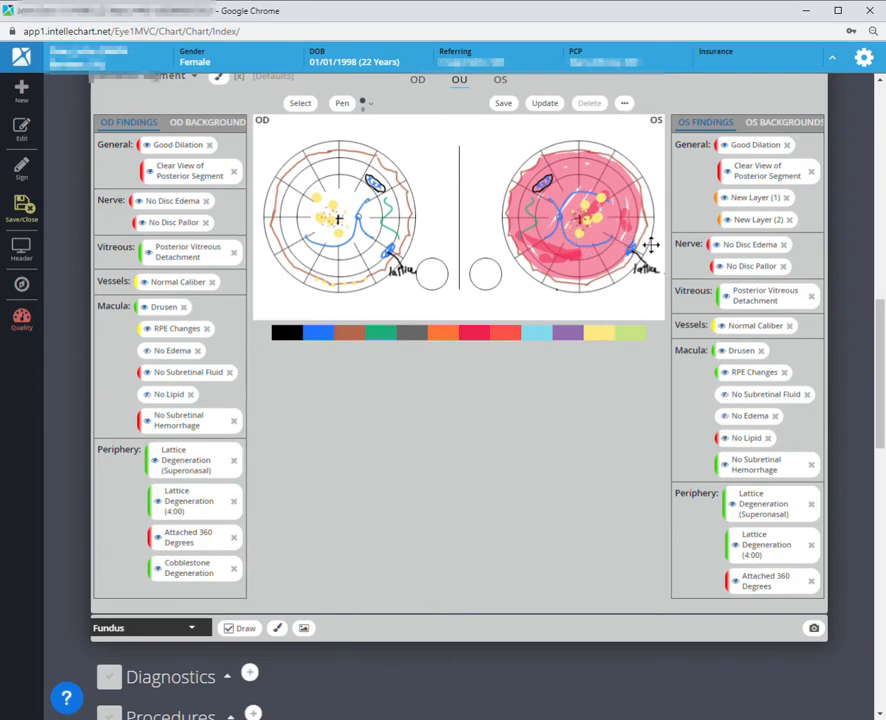
Delete a vessel stroke from the OS Normal Caliber layer and reset that layer.
left_click(745, 327)
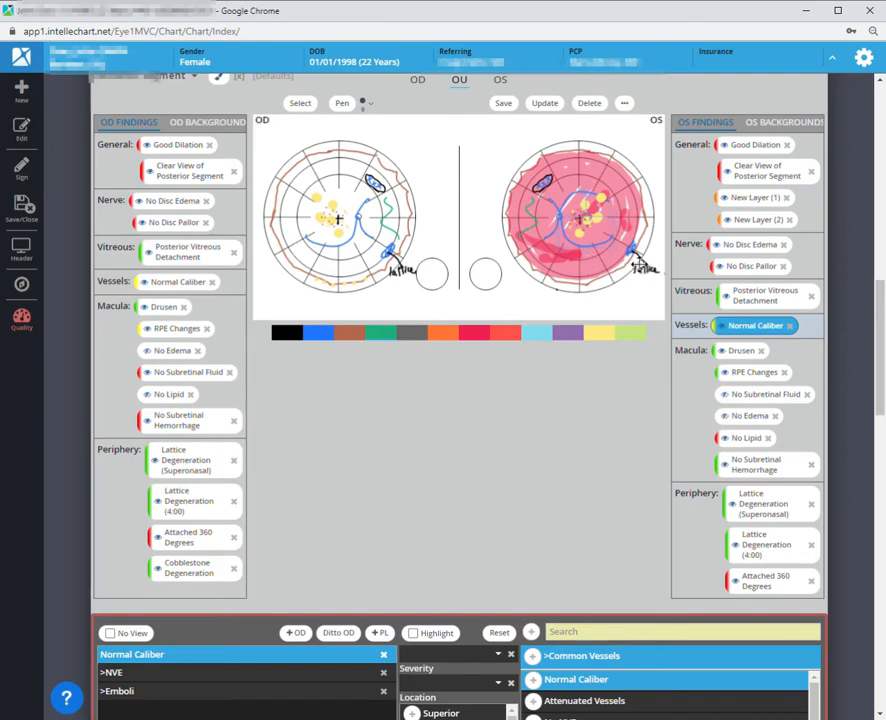
left_click(599, 104)
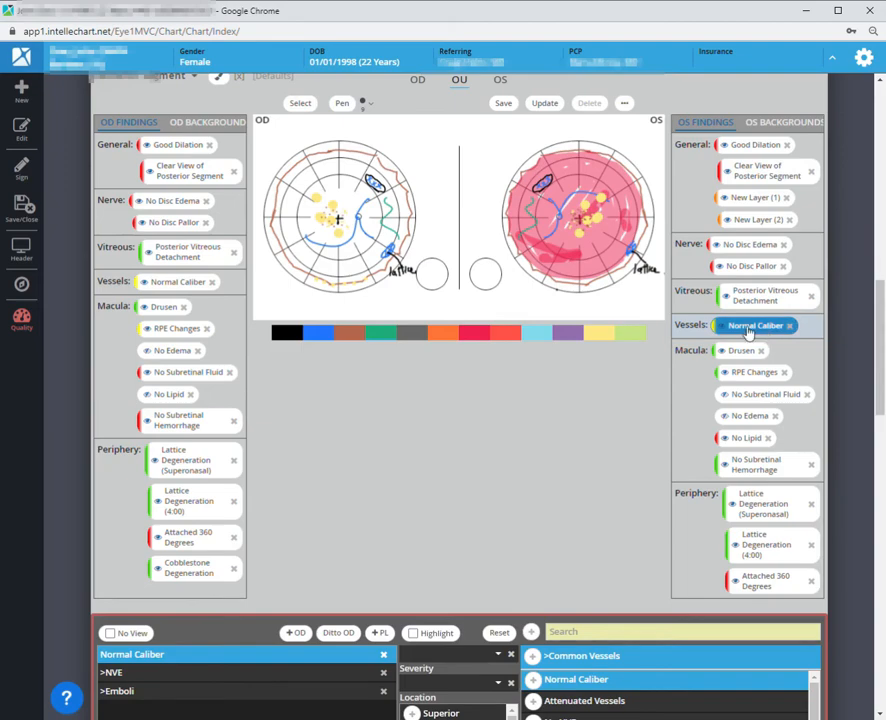
left_click(624, 103)
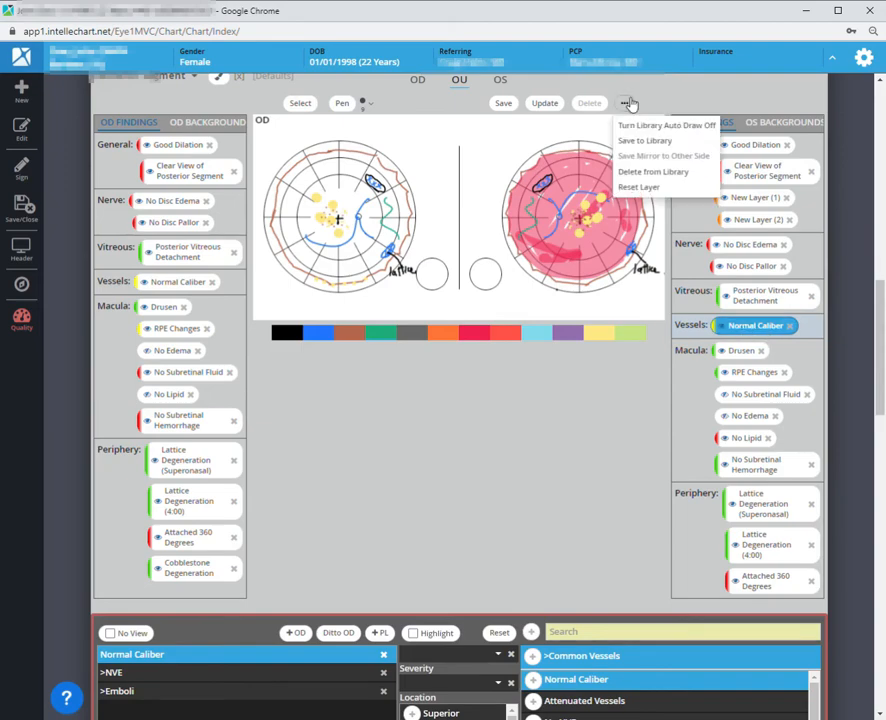
left_click(640, 187)
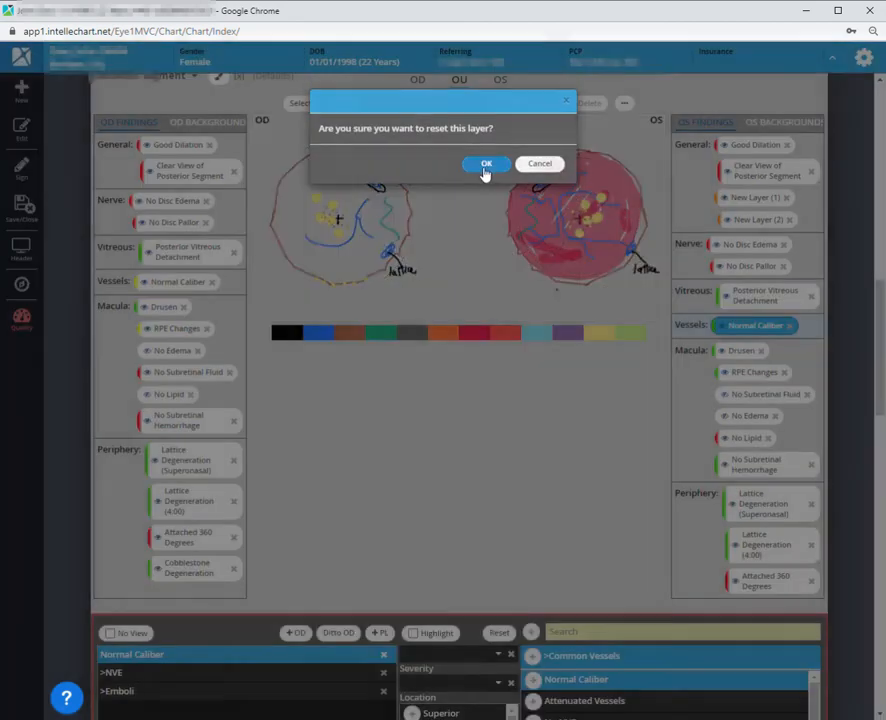
left_click(484, 166)
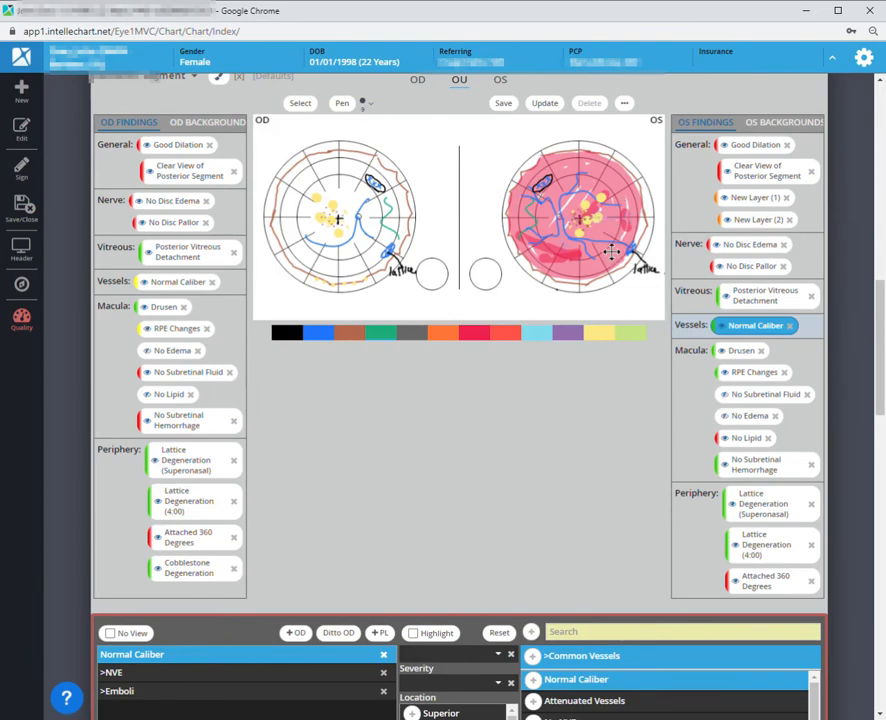
Delete the lower vessel line from the OS Normal Caliber layer and restore it by resetting the layer again.
left_click(595, 105)
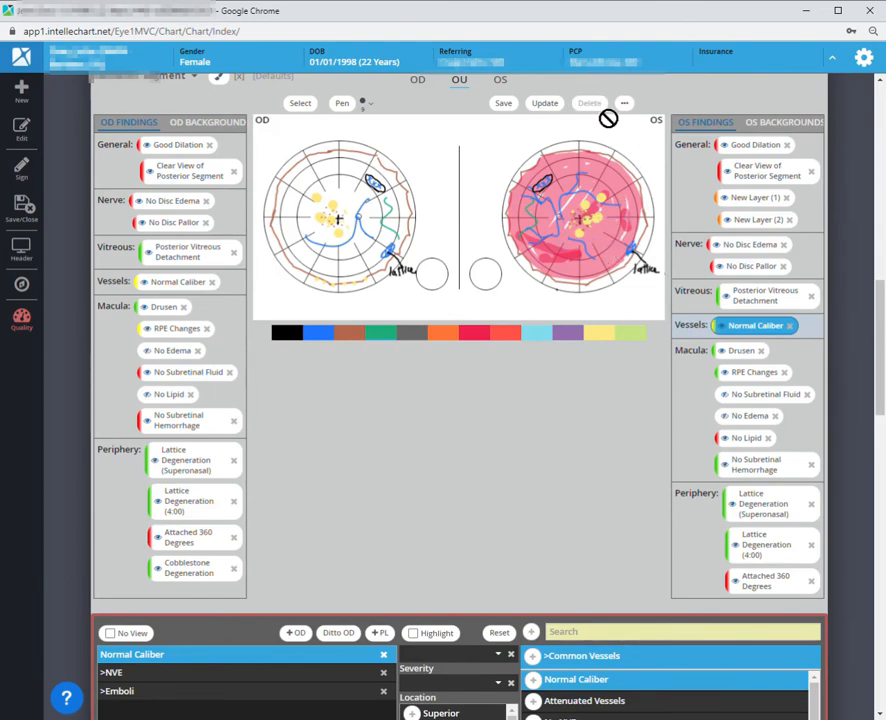
left_click(625, 104)
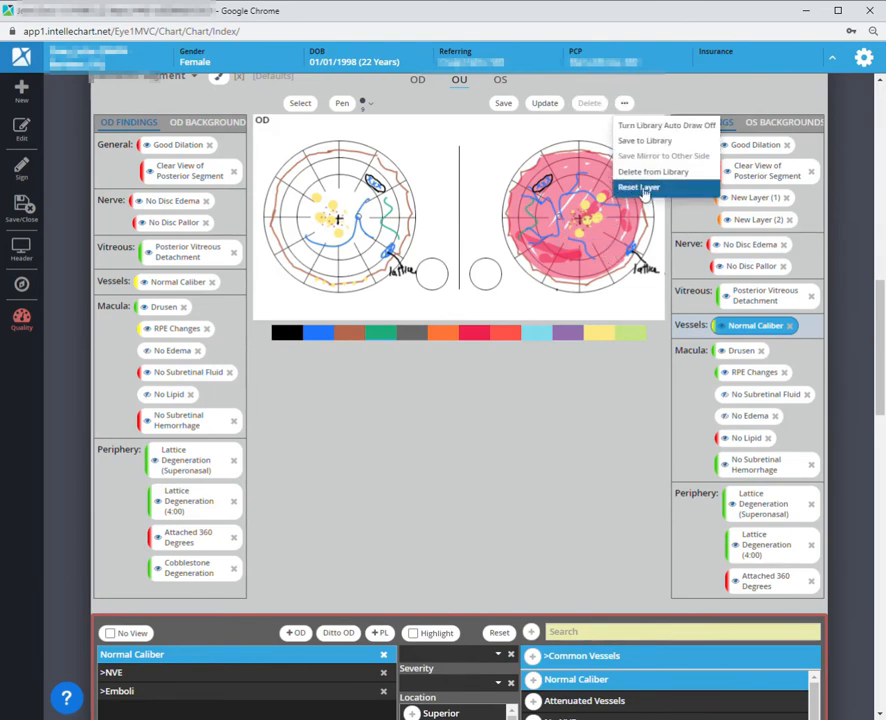
left_click(640, 187)
left_click(486, 165)
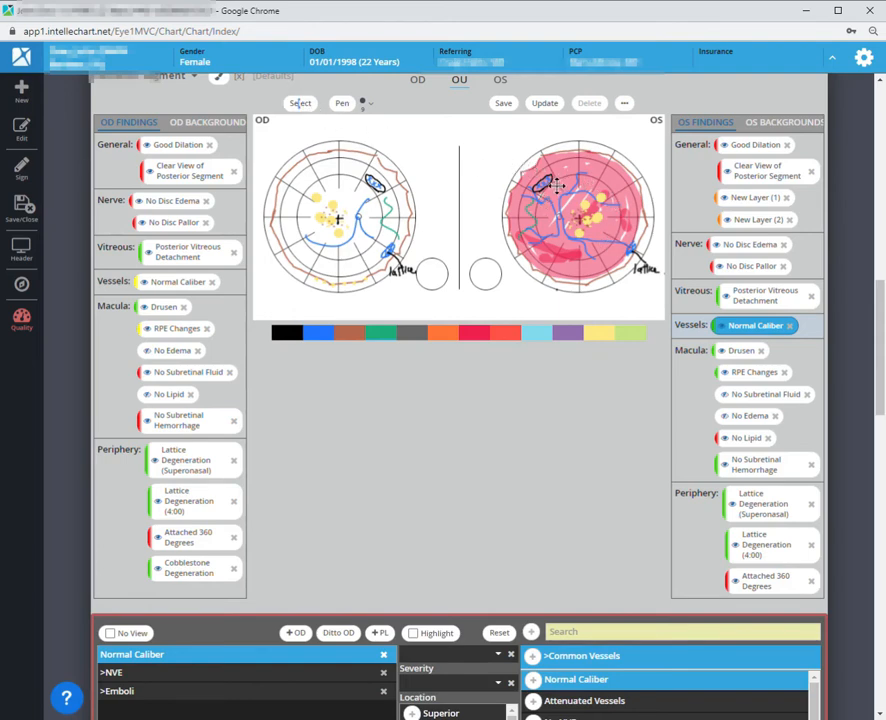
Select the OS Normal Caliber vessel drawing, then resize, rotate and reposition it around the optic disc.
left_click_drag(488, 163, 670, 291)
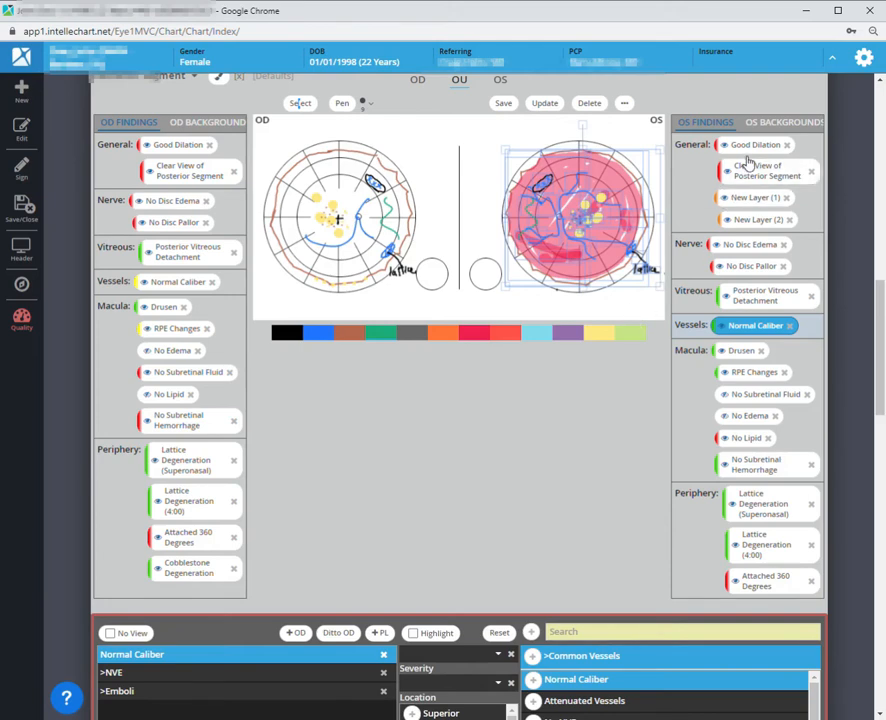
left_click(613, 300)
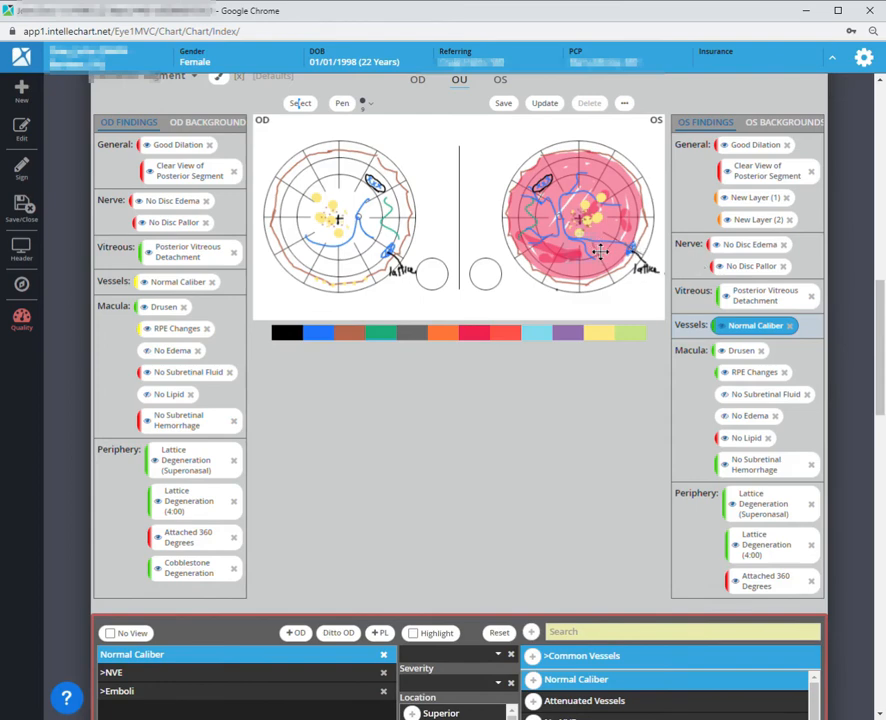
left_click(632, 251)
mouse_move(640, 181)
left_mouse_down()
mouse_move(586, 210)
mouse_move(576, 227)
mouse_move(628, 229)
left_mouse_up()
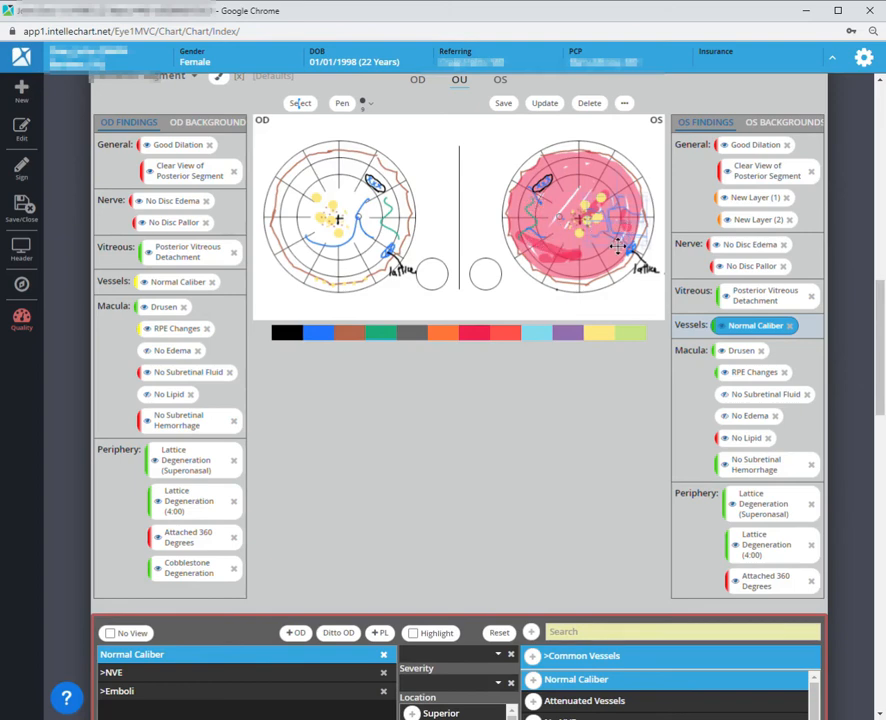
left_click_drag(617, 229, 571, 226)
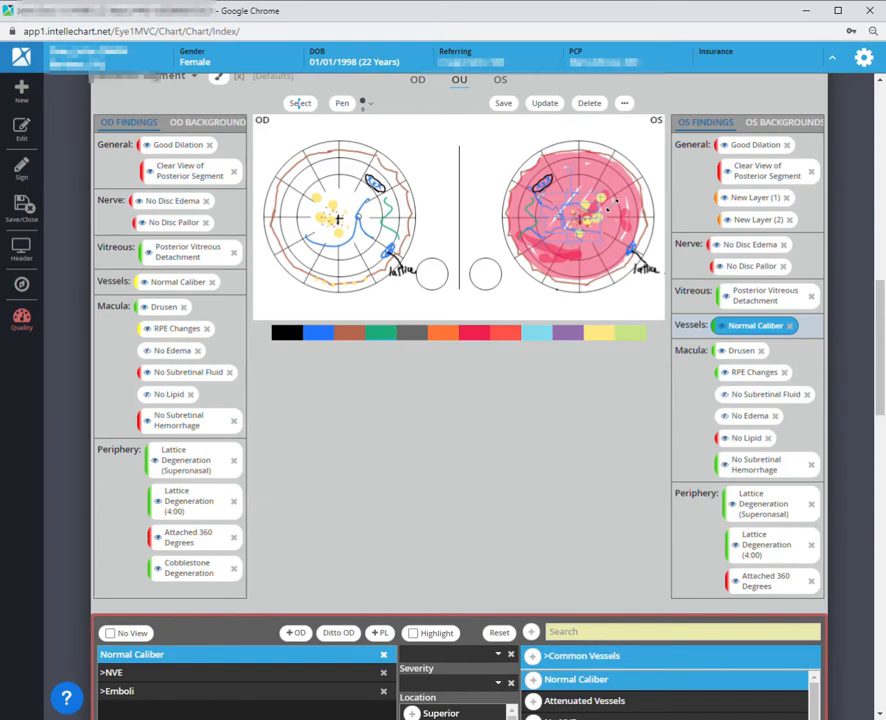
mouse_move(612, 205)
left_mouse_down()
mouse_move(638, 175)
mouse_move(598, 213)
left_mouse_up()
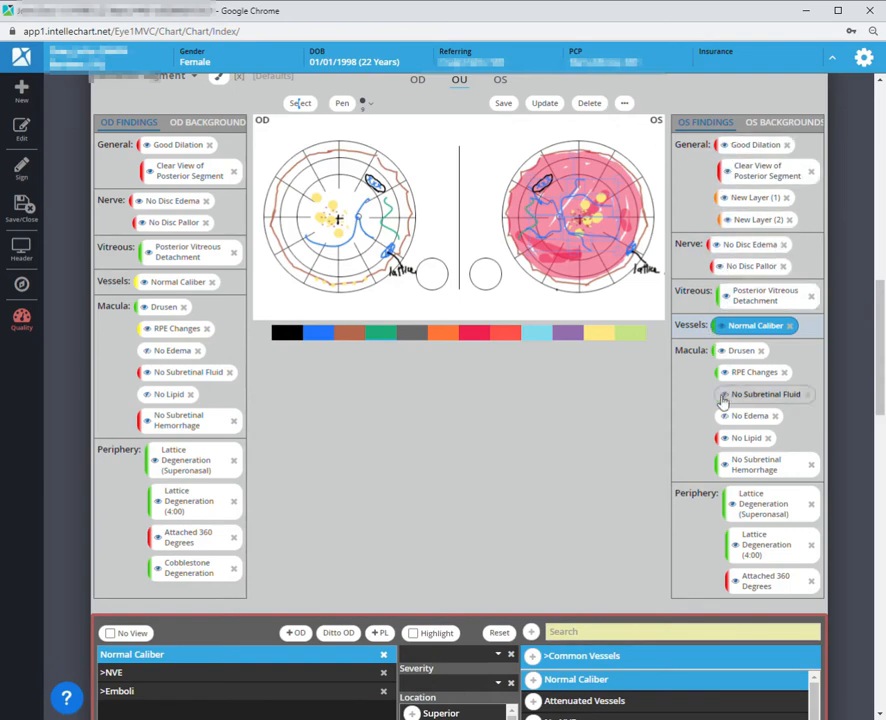
left_click(627, 303)
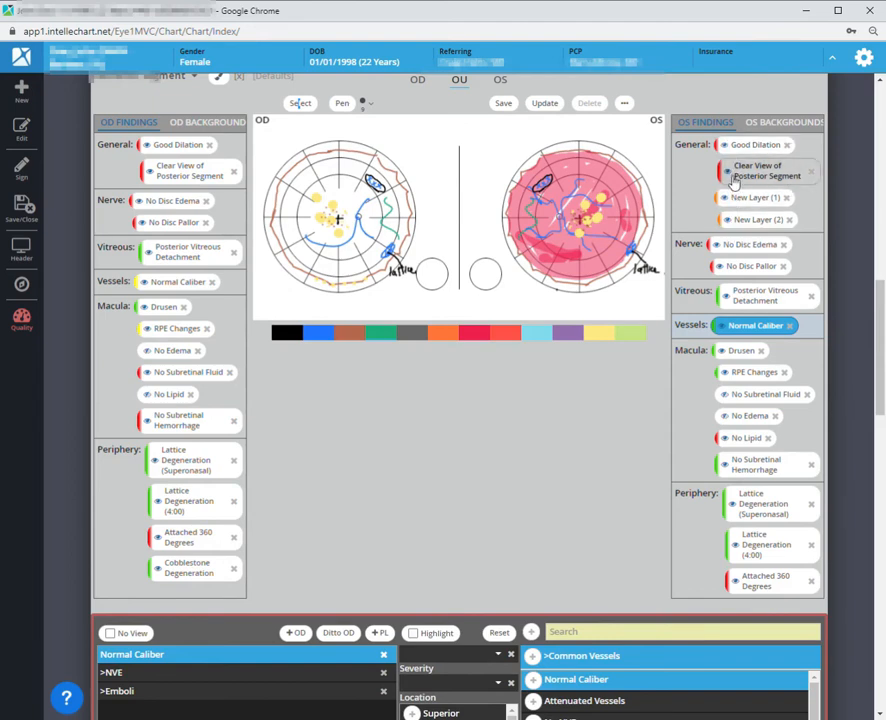
Hide the OS New Layer (1), New Layer (2), No Disc Edema, No Disc Pallor and Posterior Vitreous Detachment layers.
left_click(734, 227)
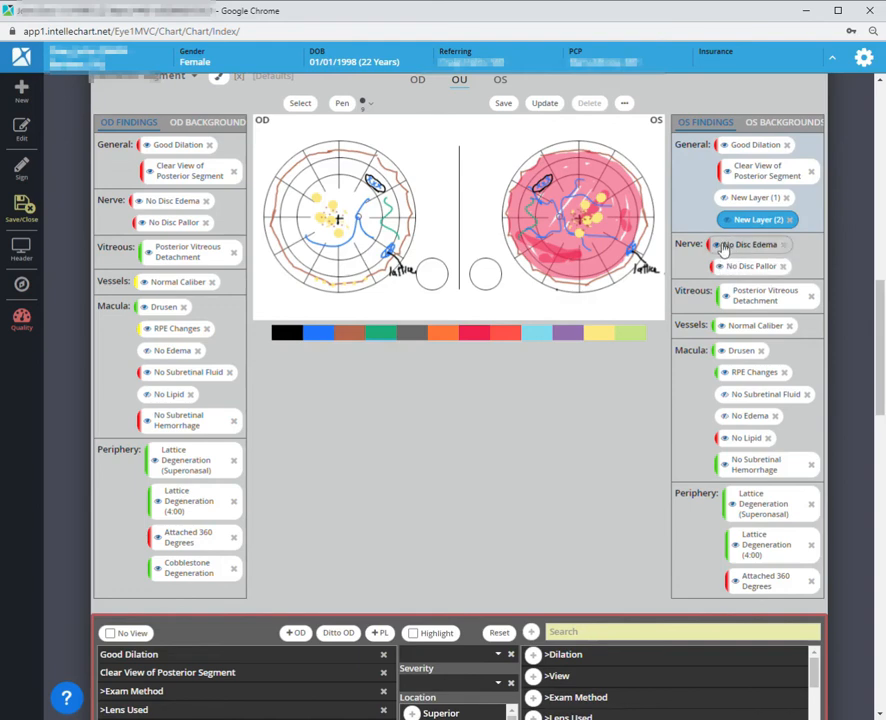
left_click(724, 246)
left_click(740, 266)
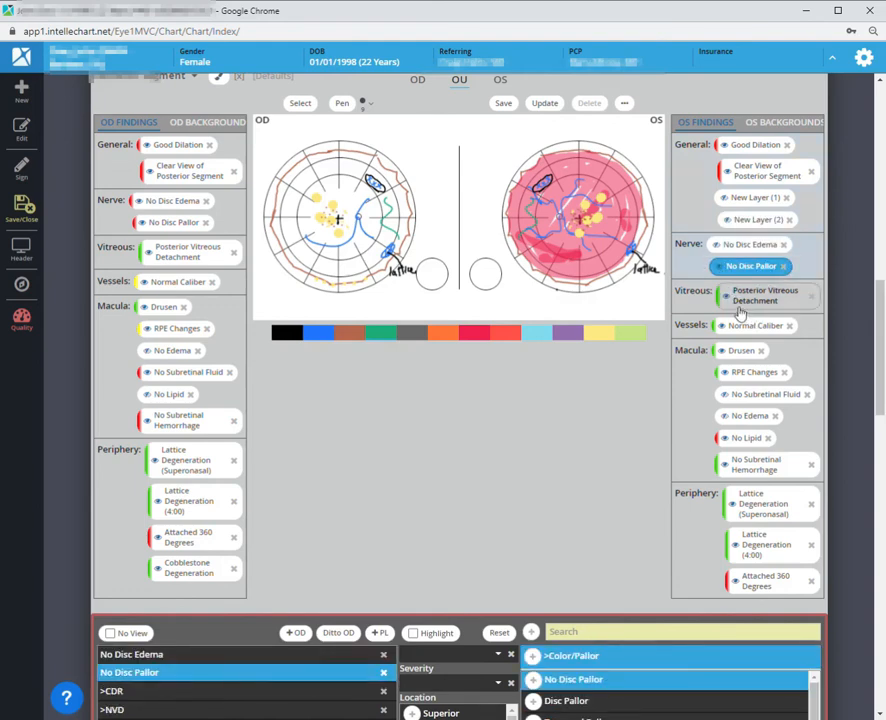
left_click(744, 300)
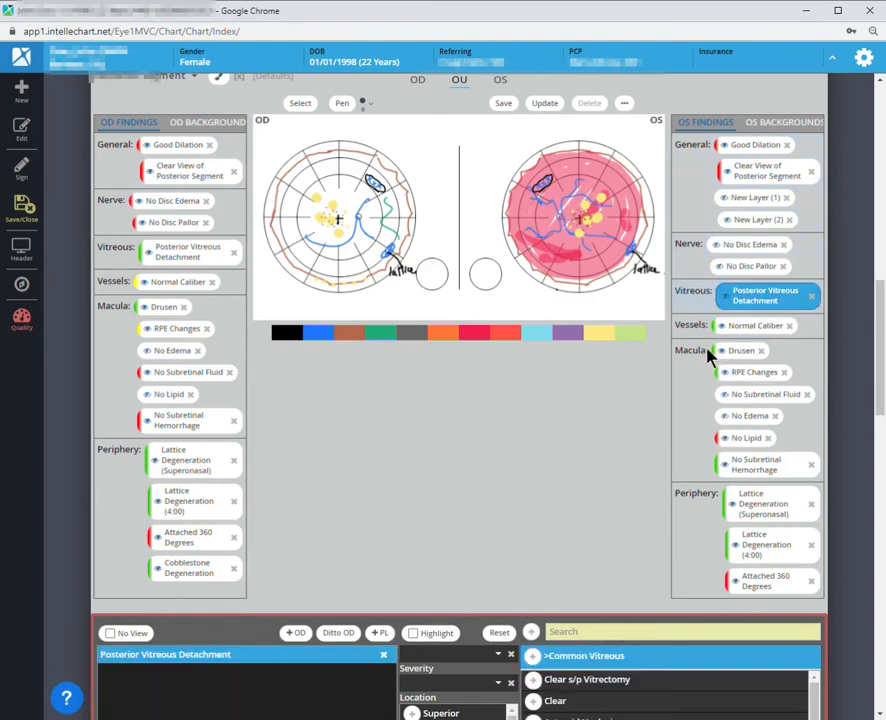
Hide the OS Drusen, RPE Changes, No Subretinal Hemorrhage and both Lattice Degeneration layers, leaving the Normal Caliber vessels displayed.
left_click(735, 351)
left_click(745, 372)
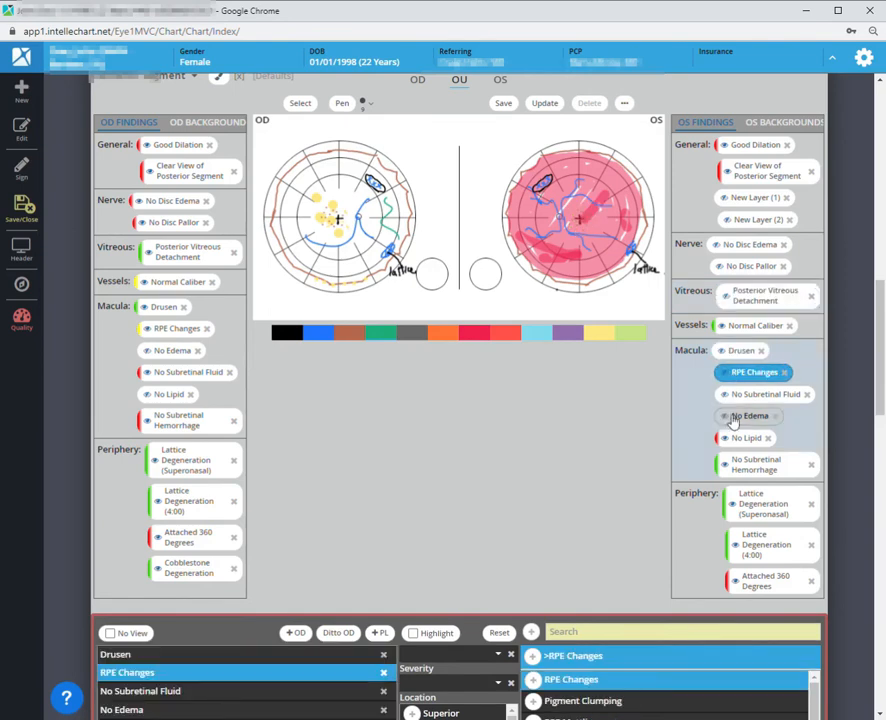
left_click(745, 467)
left_click(748, 505)
left_click(743, 545)
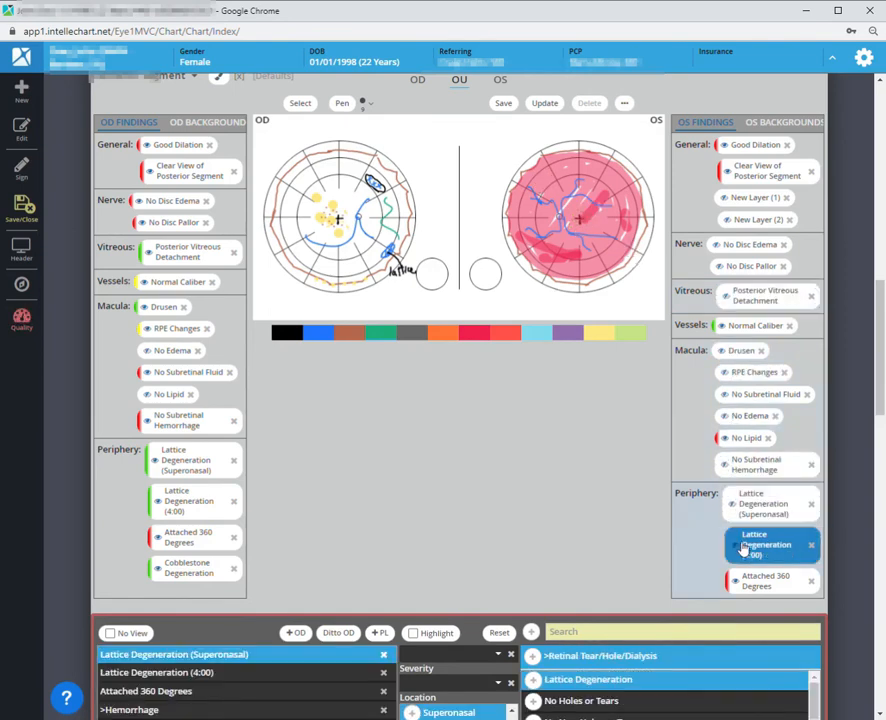
scroll(740, 430, "down", 2)
scroll(740, 430, "up", 2)
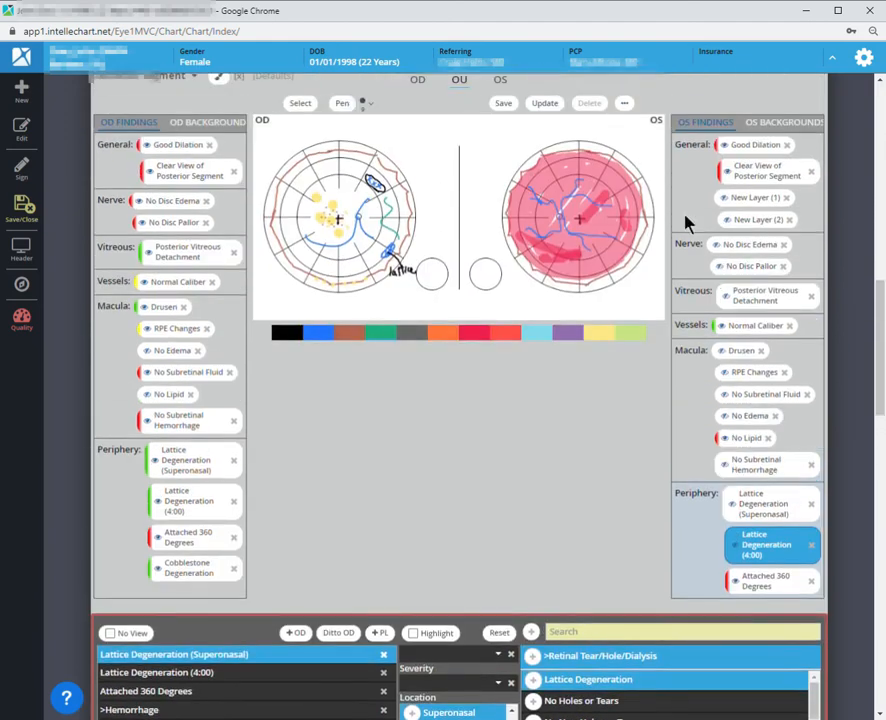
Hide the Red Background, Fovea and Ora layers in the OS backgrounds.
left_click(786, 124)
left_click(693, 190)
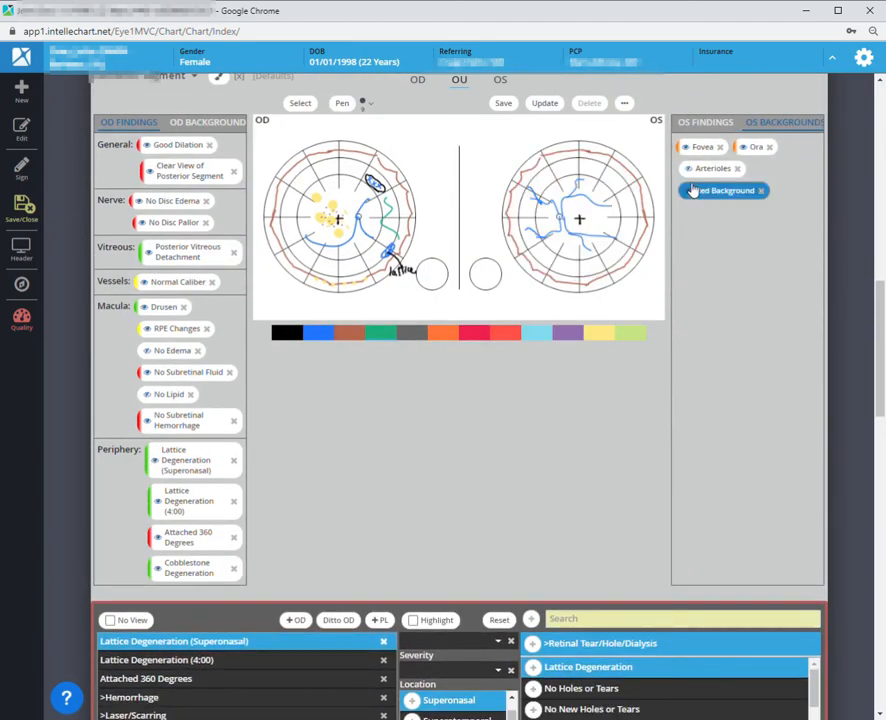
left_click(697, 148)
left_click(756, 148)
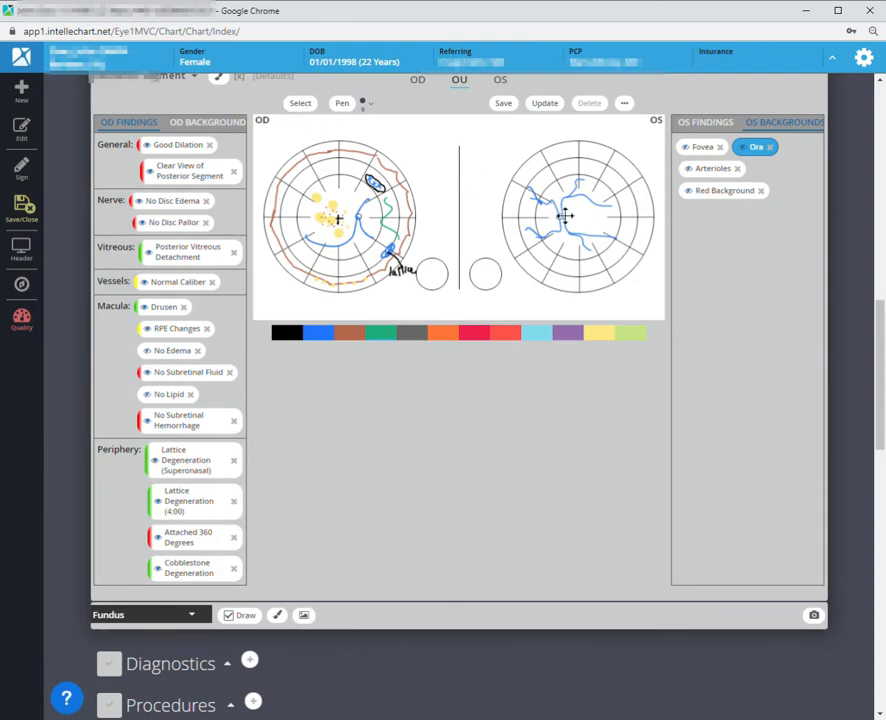
Select all the remaining OS vessel strokes together and shrink them around the optic disc.
left_click_drag(470, 160, 652, 286)
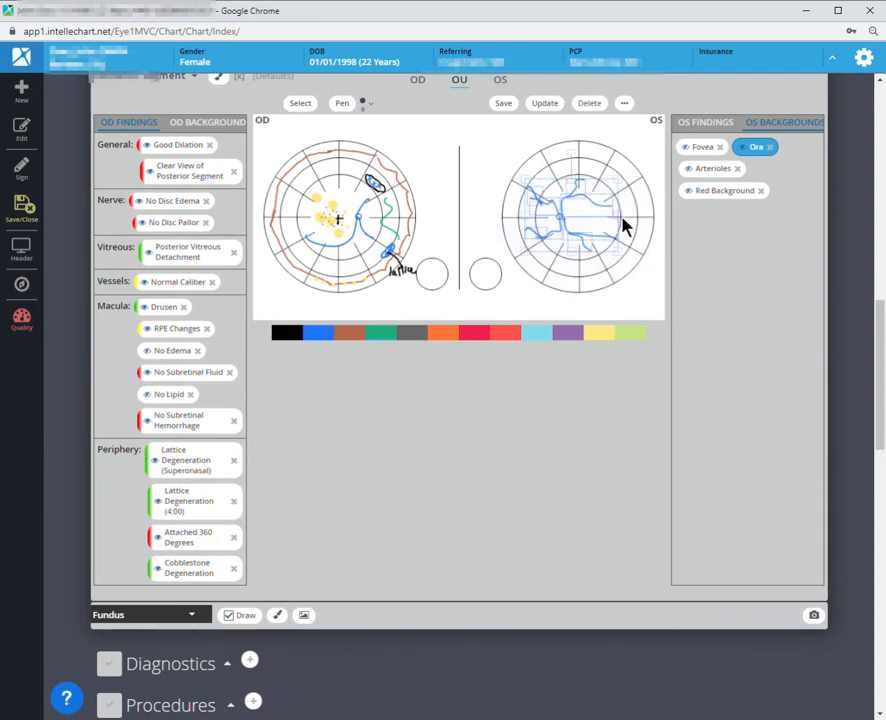
mouse_move(632, 190)
left_mouse_down()
mouse_move(561, 200)
mouse_move(566, 232)
mouse_move(575, 226)
left_mouse_up()
Show the OS Red Background, Ora and Fovea background layers again.
left_click(710, 190)
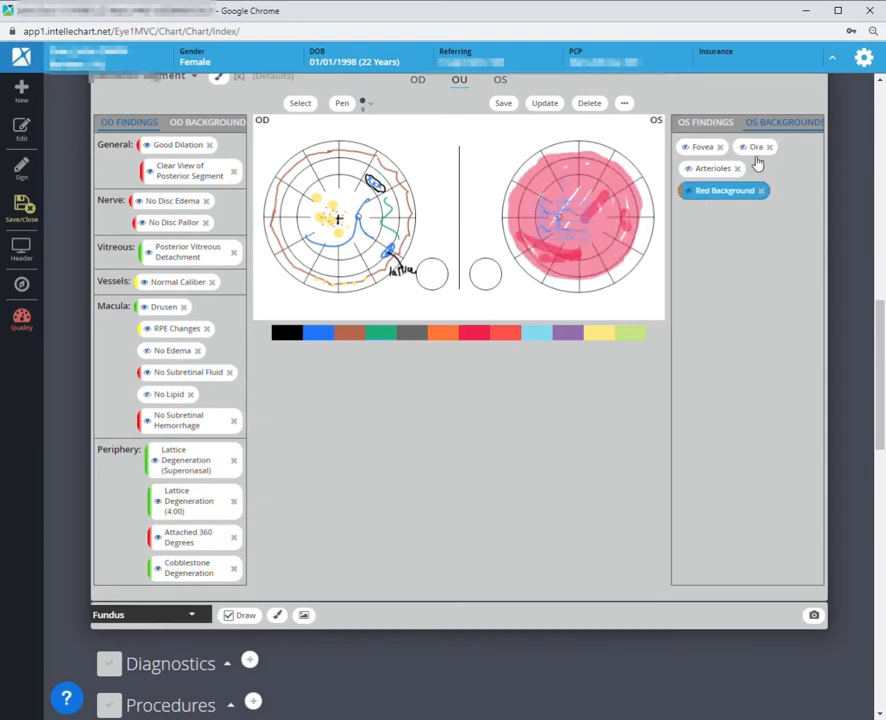
left_click(745, 151)
left_click(696, 146)
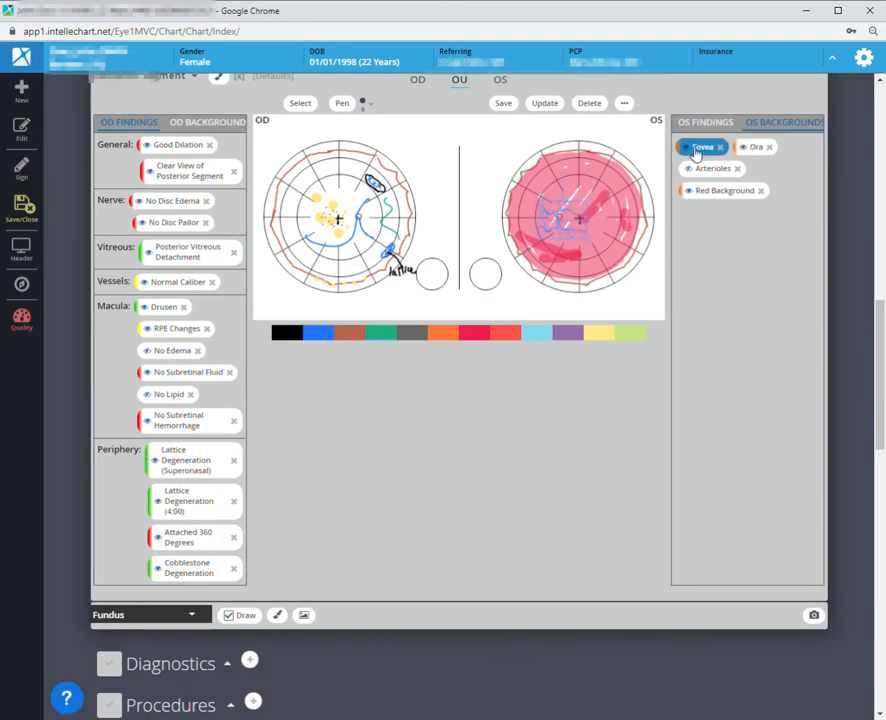
In the OS findings, show both Lattice Degeneration layers and the No Edema, No Subretinal Fluid, RPE Changes and Drusen layers.
left_click(697, 128)
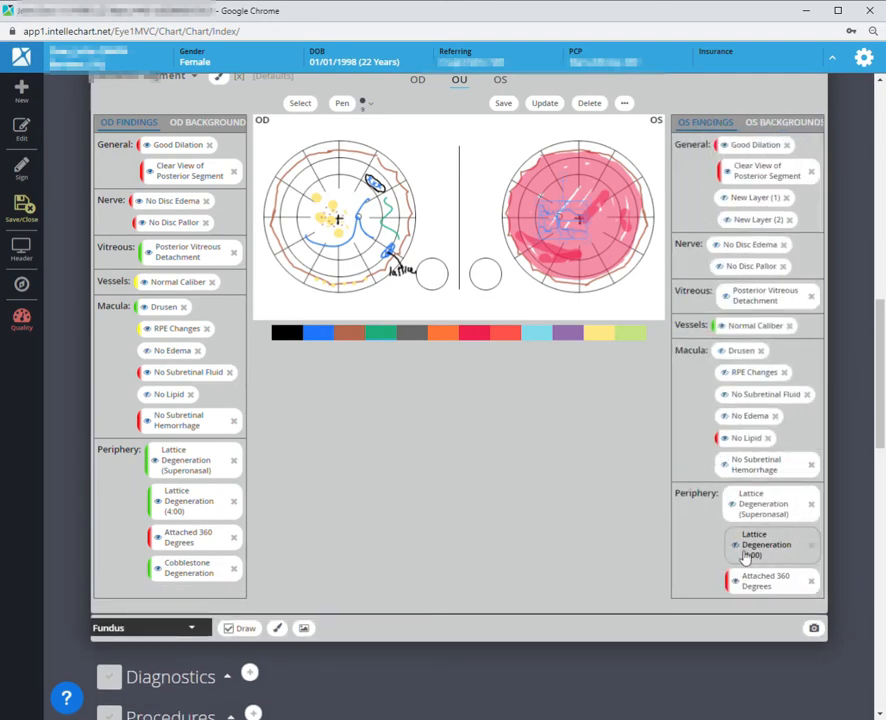
left_click(738, 548)
left_click(758, 505)
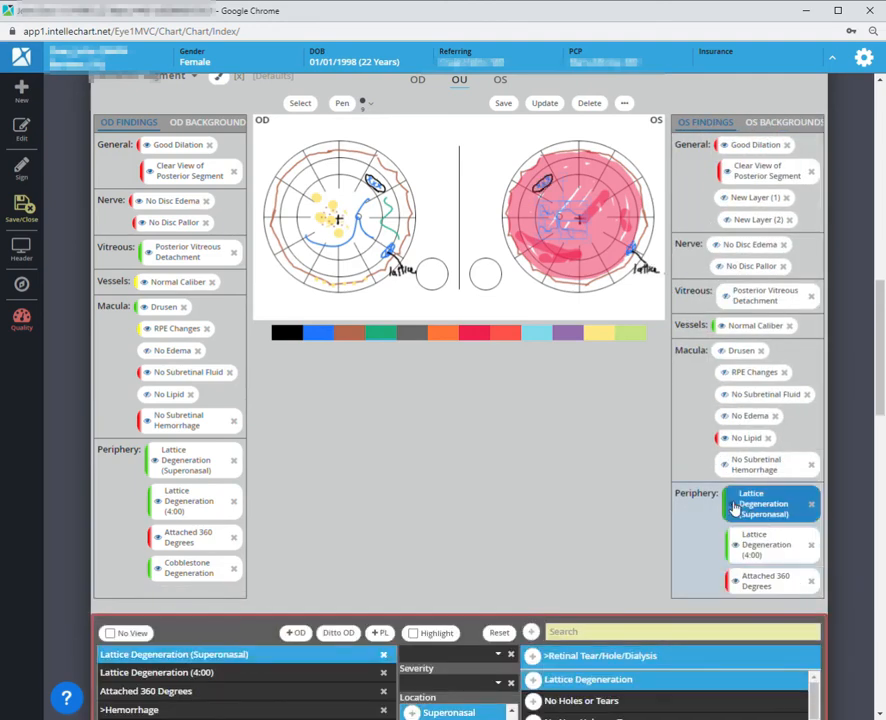
left_click(733, 416)
left_click(736, 394)
left_click(735, 374)
left_click(740, 351)
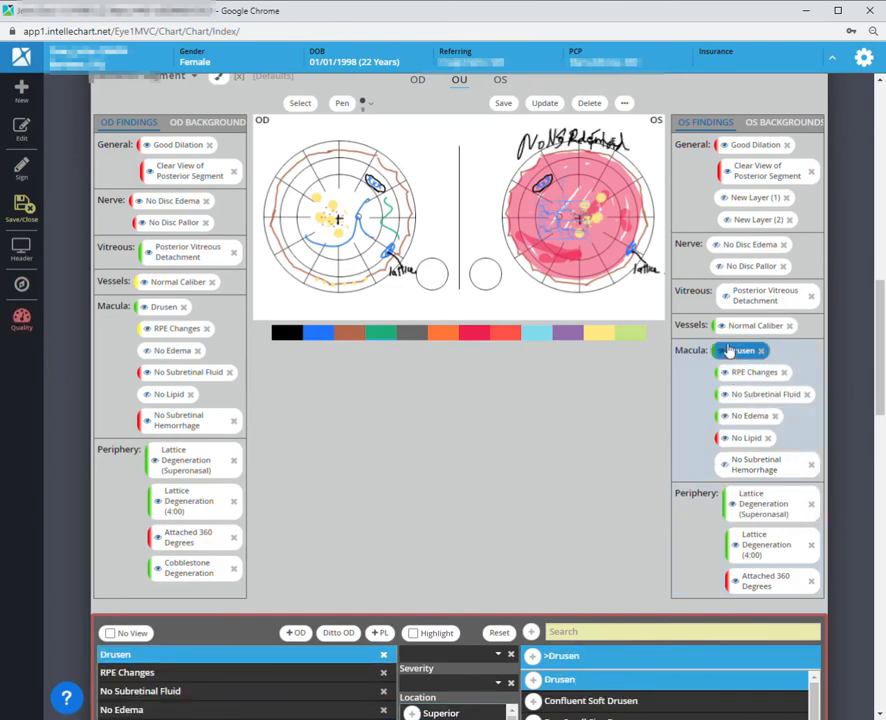
Show the OS Posterior Vitreous Detachment, No Disc Pallor and No Disc Edema layers.
left_click(730, 295)
left_click(732, 266)
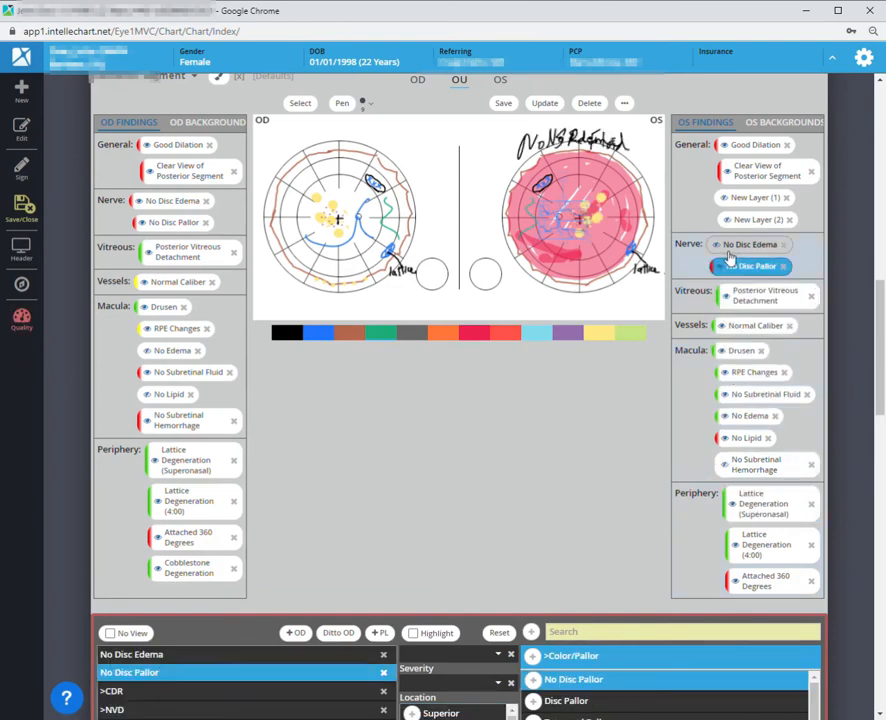
left_click(735, 244)
Toggle OS New Layer (1) and New Layer (2), leaving both hidden, then hide No Lipid and add an unlinked layer under Macula.
left_click(734, 219)
left_click(727, 200)
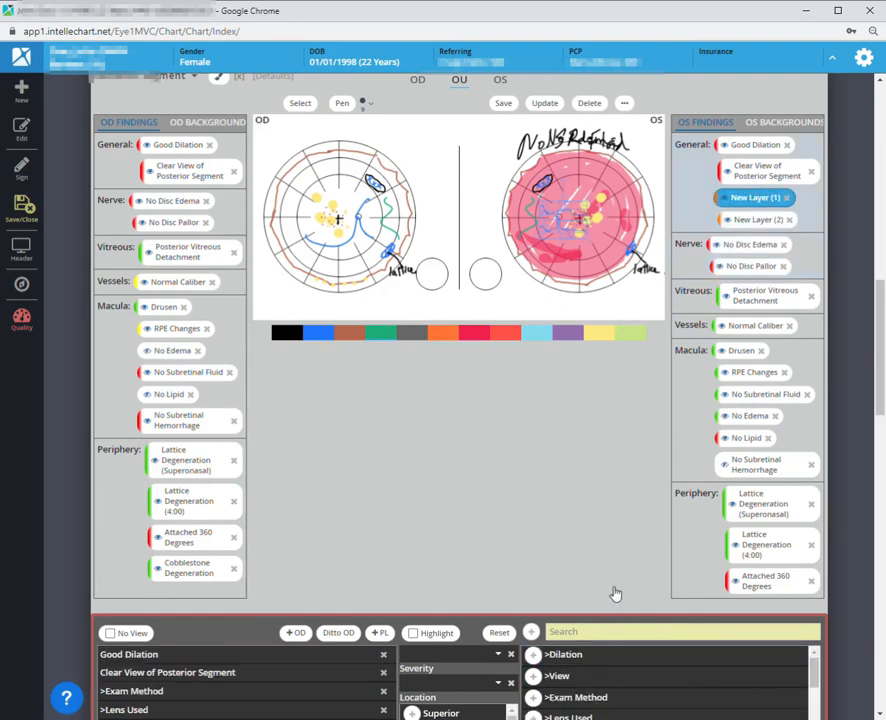
left_click(730, 219)
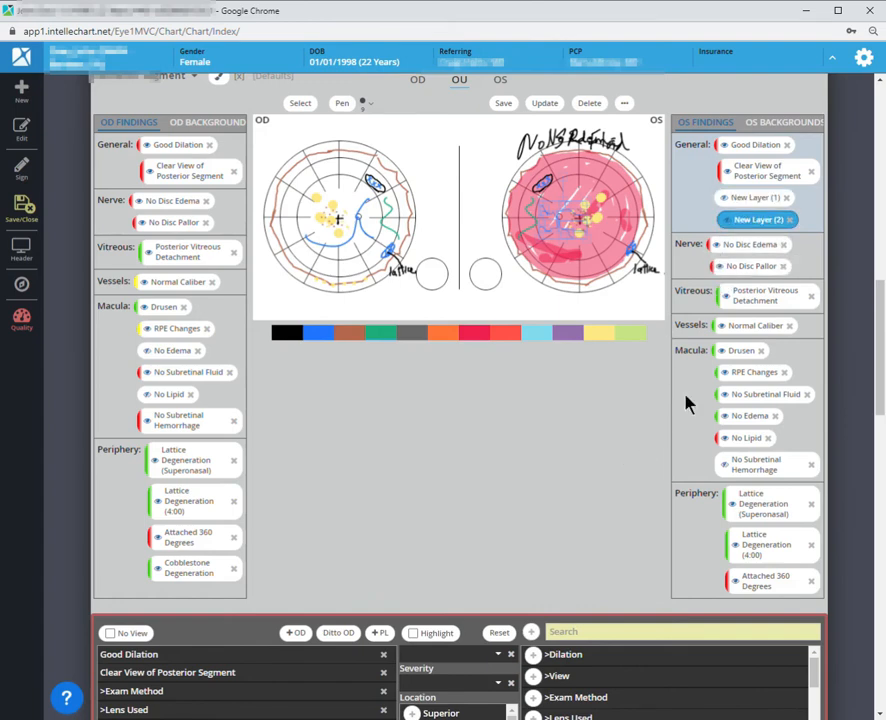
left_click(733, 441)
left_click(681, 442)
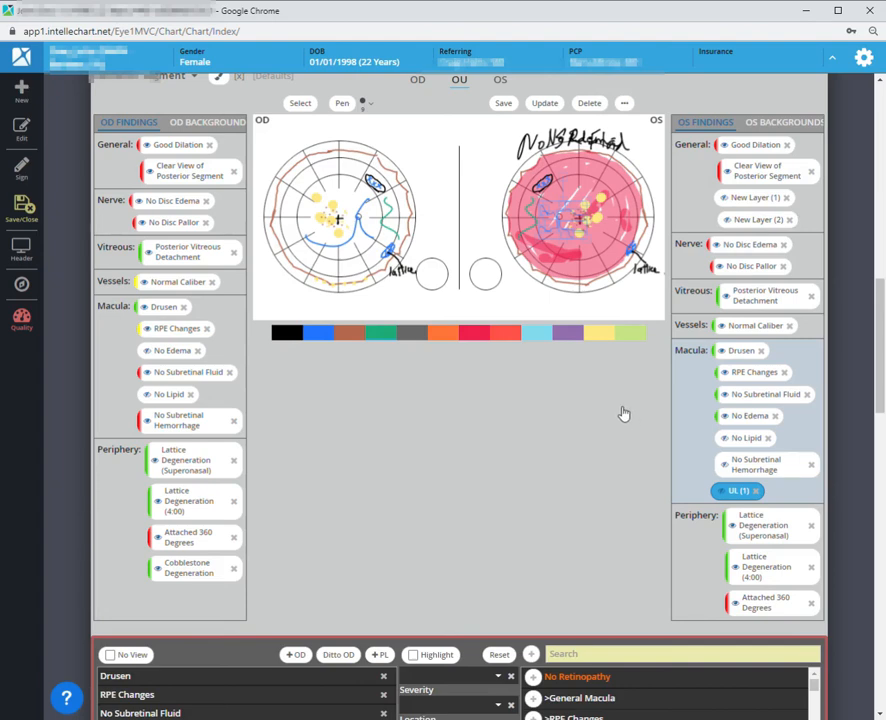
Select the OS Posterior Vitreous Detachment layer and turn off fundus drawing to return to the posterior segment findings.
left_click(746, 302)
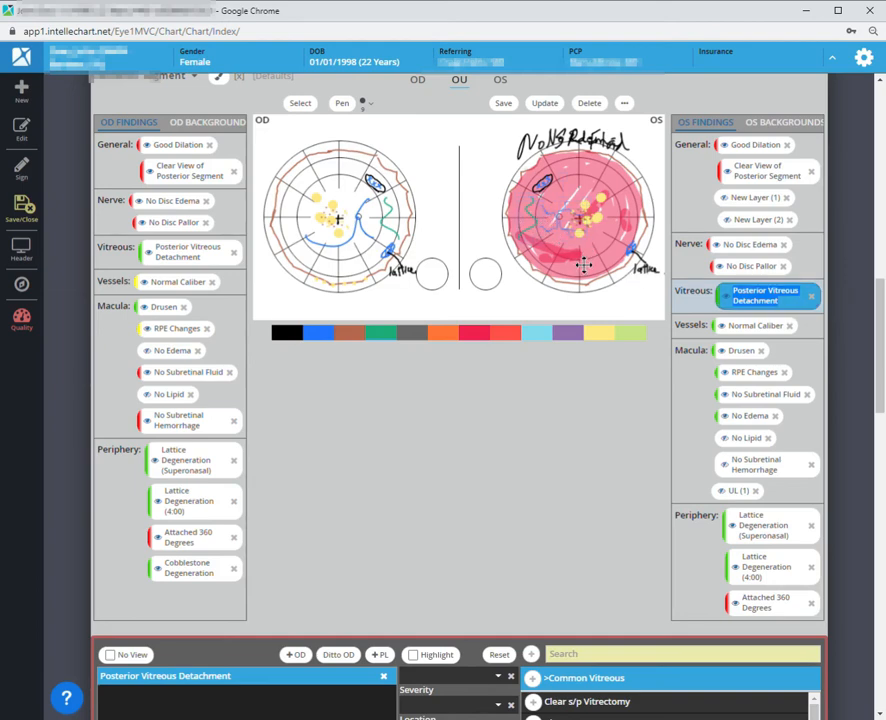
scroll(480, 224, "up", 3)
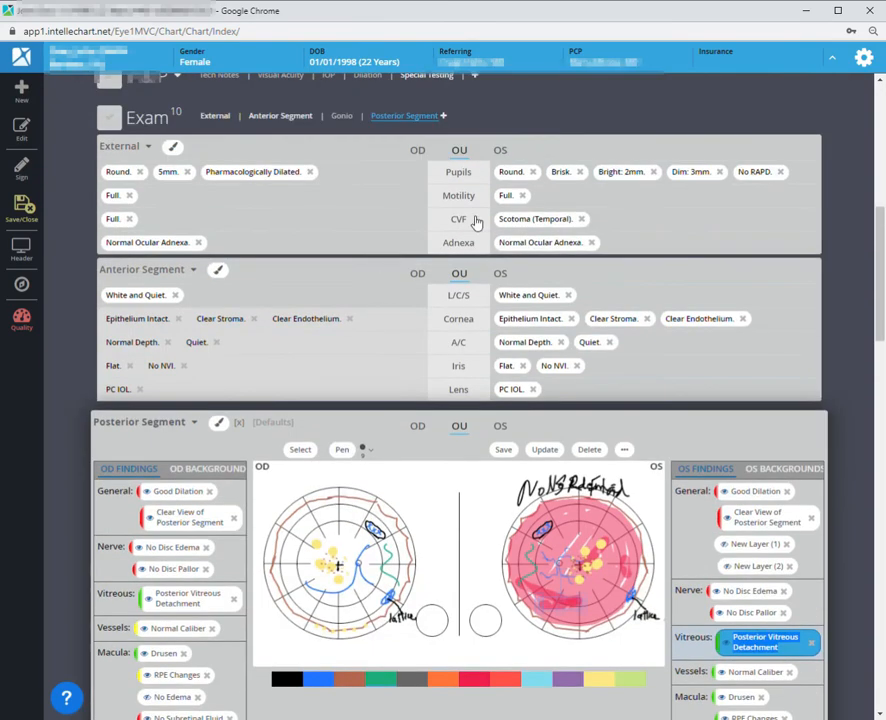
scroll(495, 243, "down", 1)
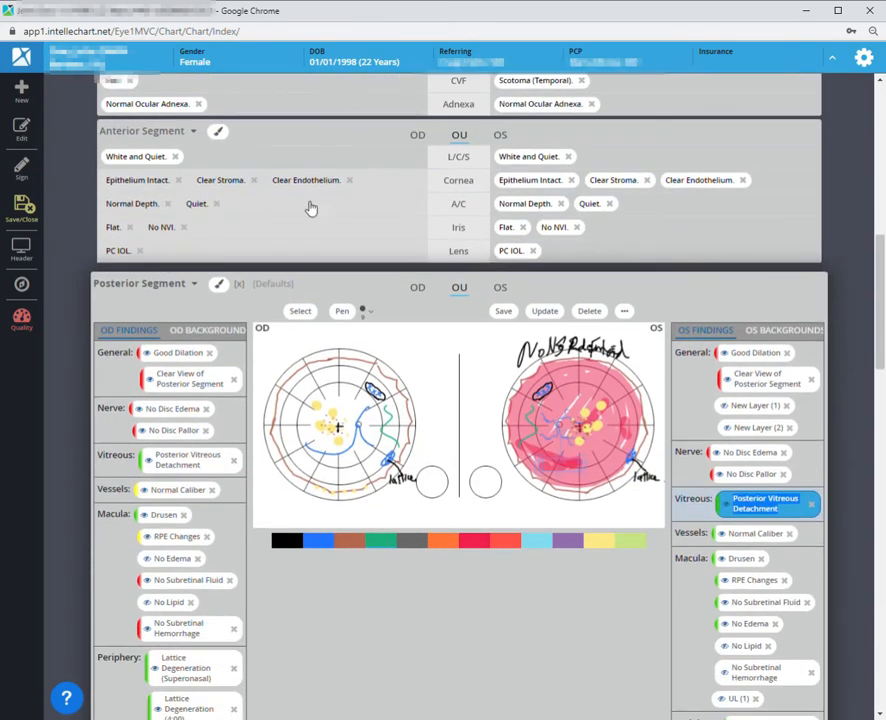
scroll(225, 372, "down", 8)
left_click(242, 432)
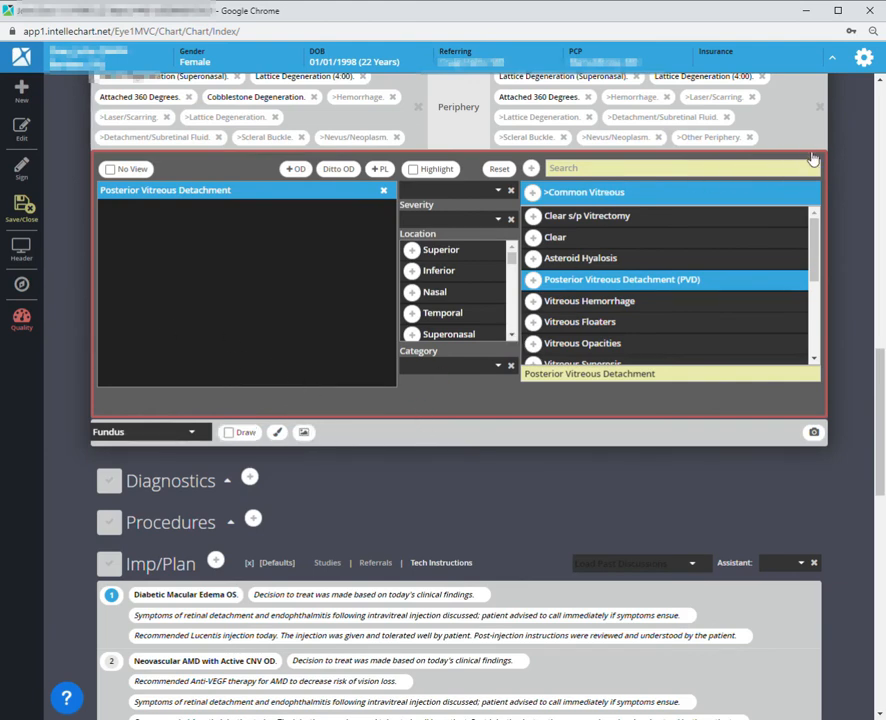
Search for "prp" and add the PRP (Panretinal Photocoagulation) finding to the OS Periphery.
left_click(795, 150)
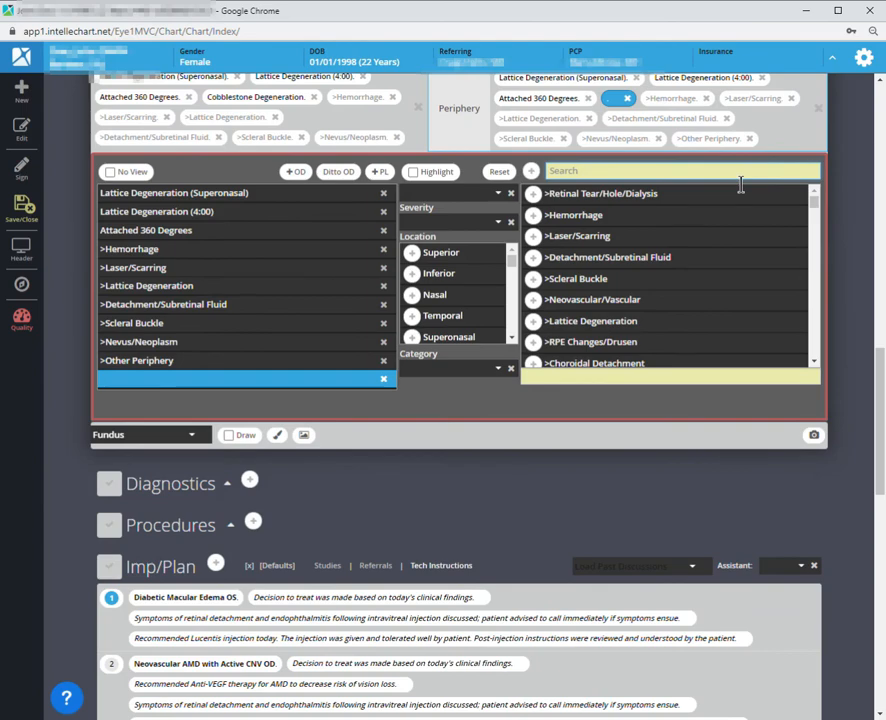
type("prp")
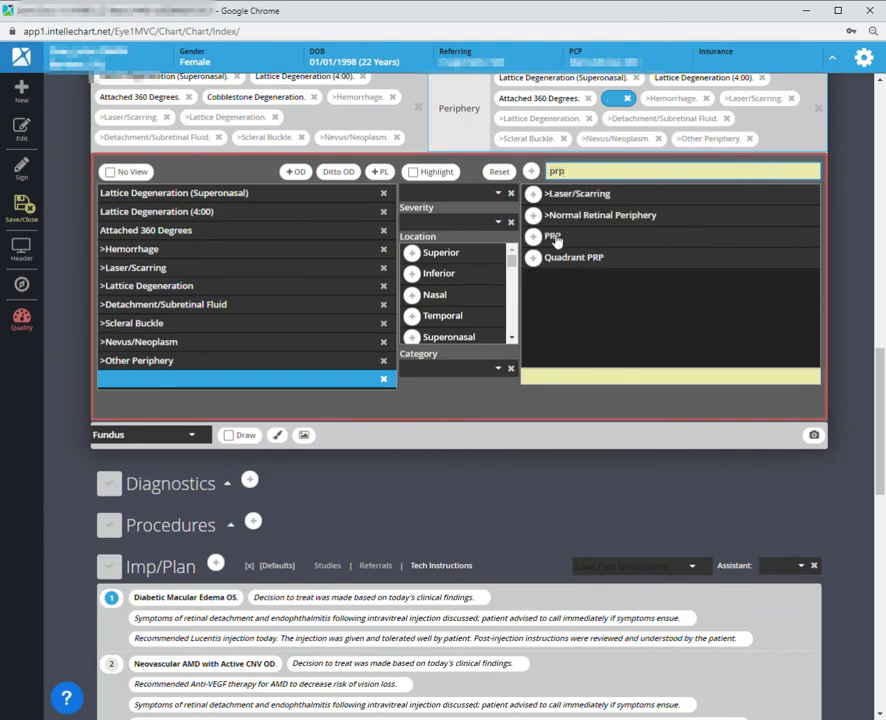
left_click(553, 237)
scroll(521, 181, "up", 2)
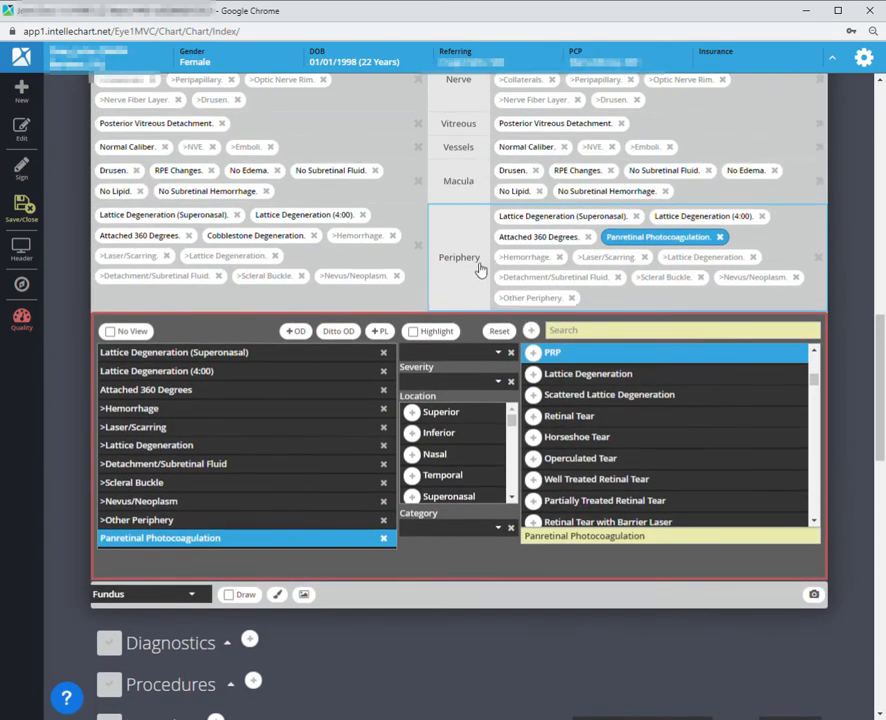
Turn fundus drawing back on and display the OS drawing with the panretinal photocoagulation marks.
left_click(229, 595)
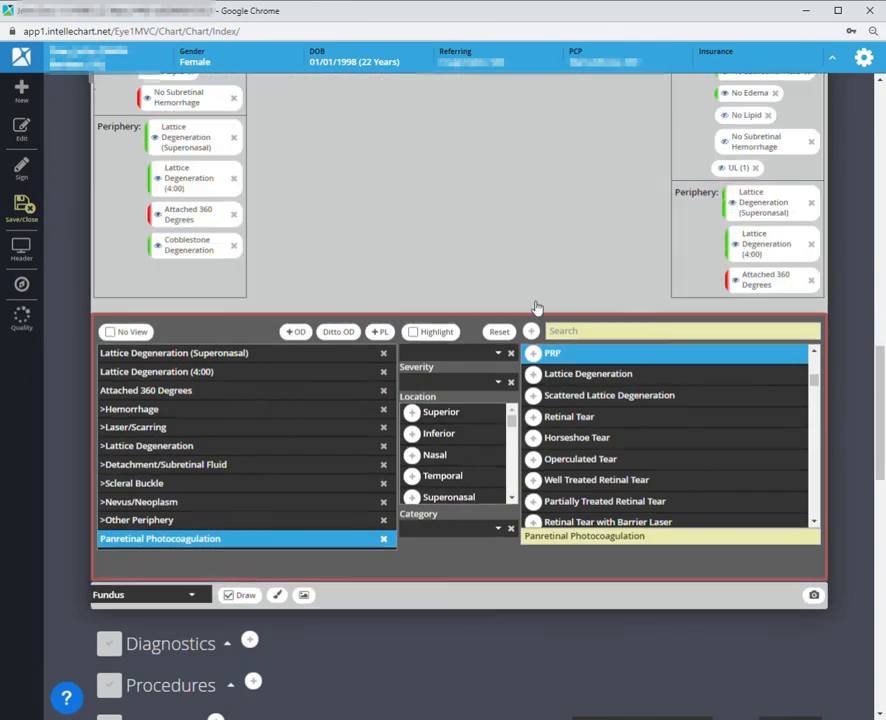
scroll(540, 233, "up", 5)
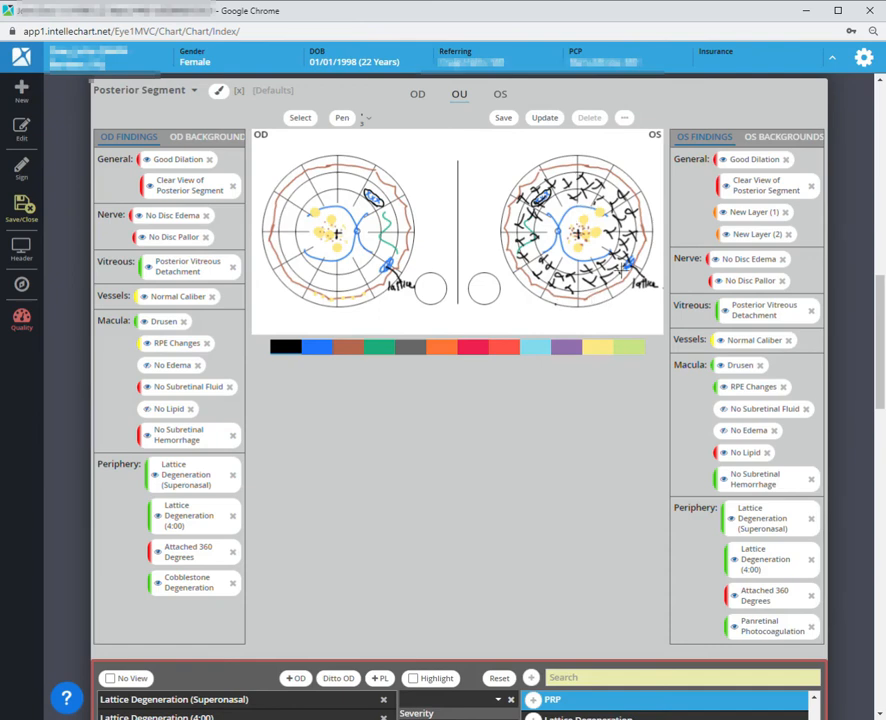
scroll(620, 265, "down", 1)
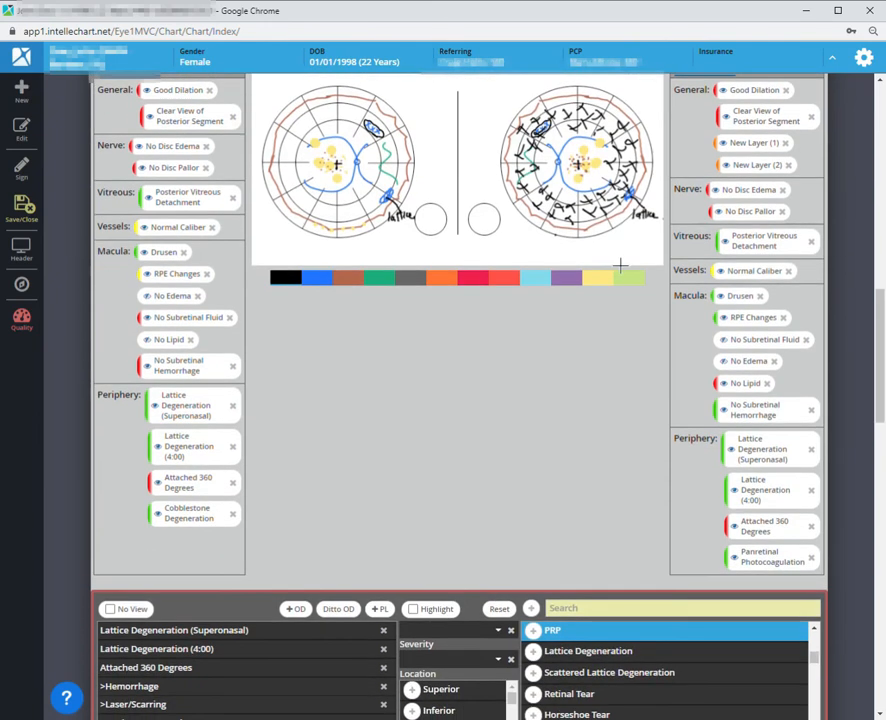
scroll(615, 244, "up", 1)
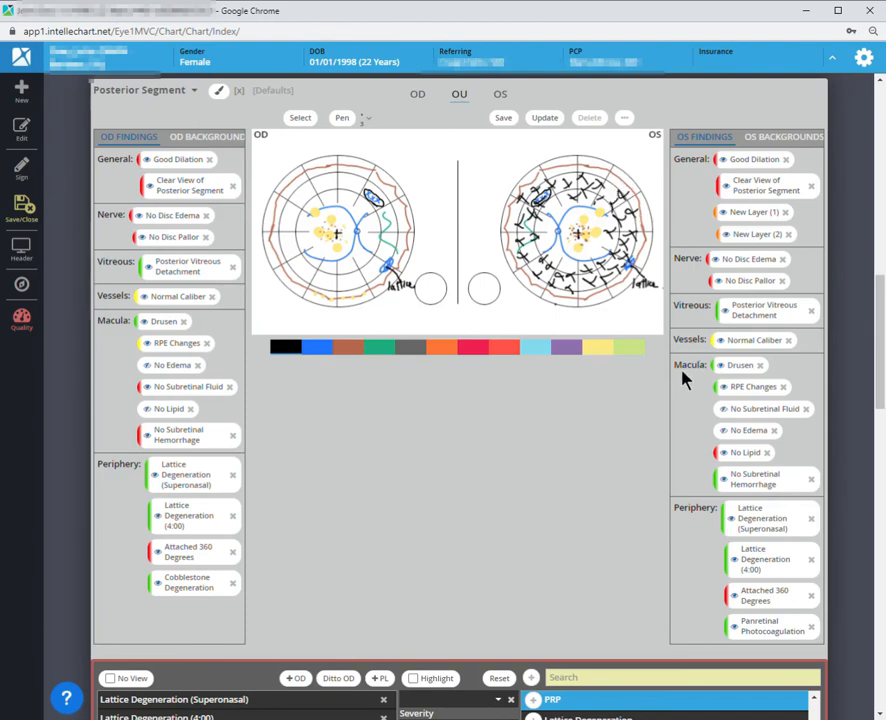
Try to select several individual panretinal photocoagulation marks together on the OS drawing, and clear the selection.
scroll(683, 378, "down", 2)
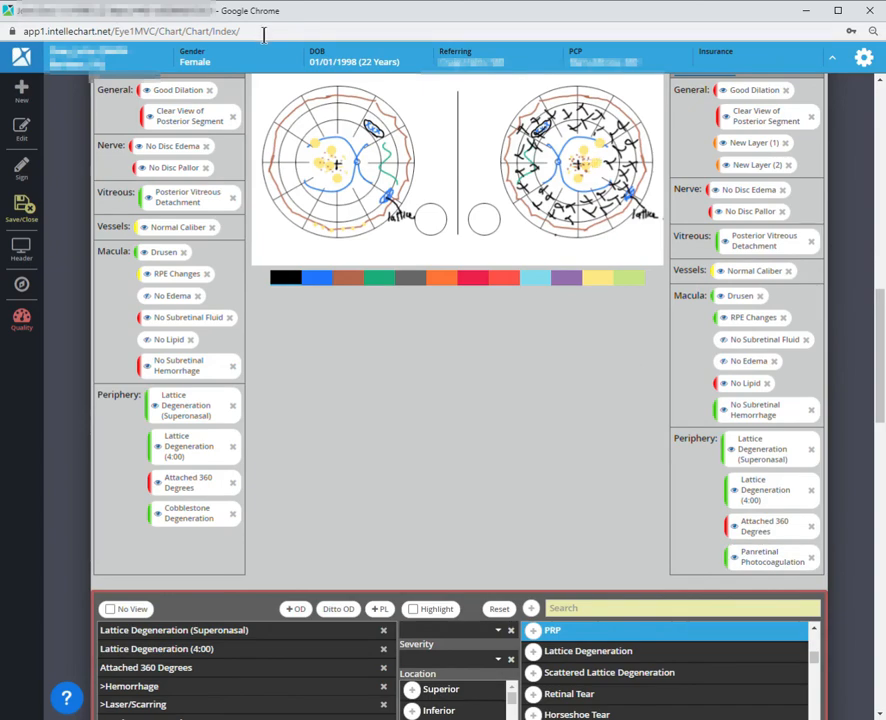
scroll(396, 300, "up", 6)
scroll(323, 213, "down", 2)
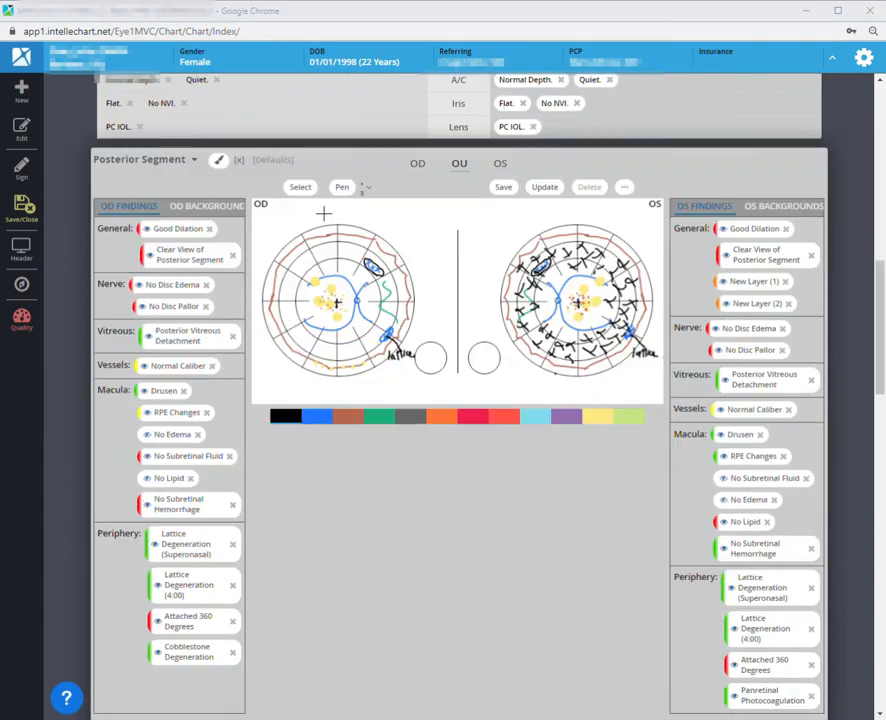
left_click(300, 187)
left_click(598, 252)
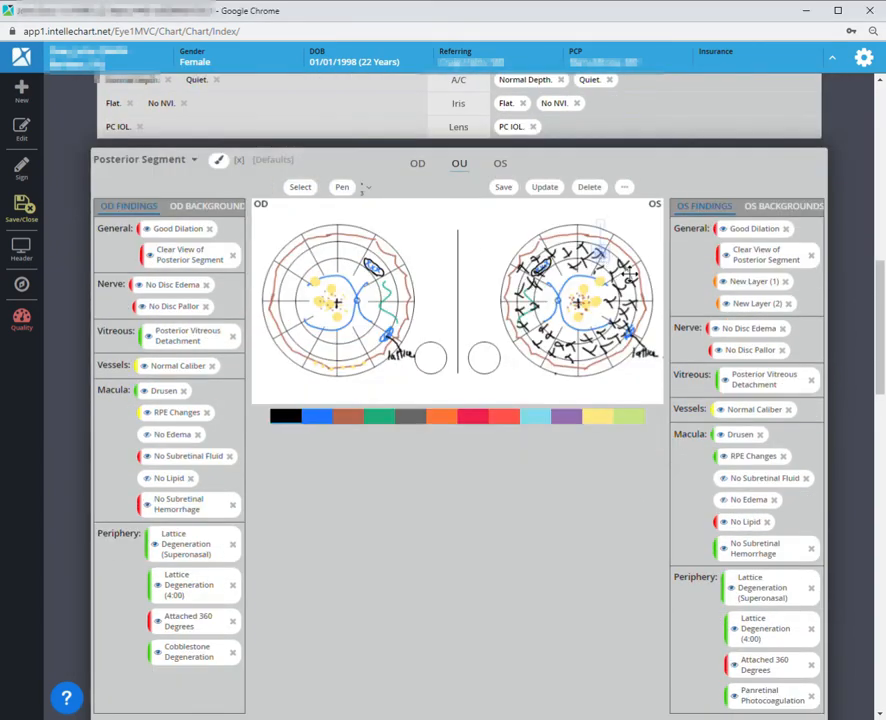
left_click(631, 272)
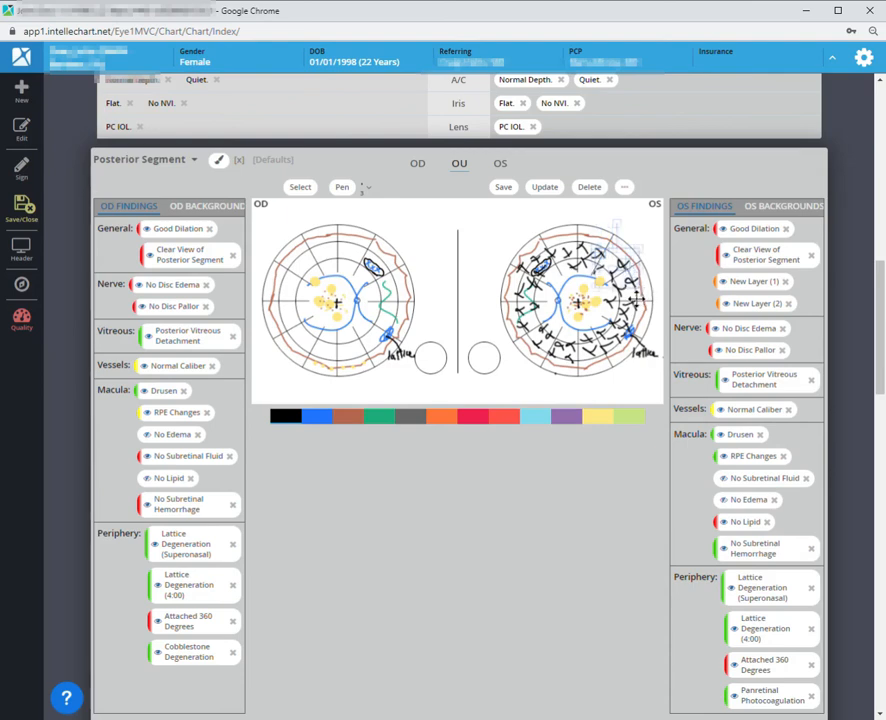
left_click(613, 276)
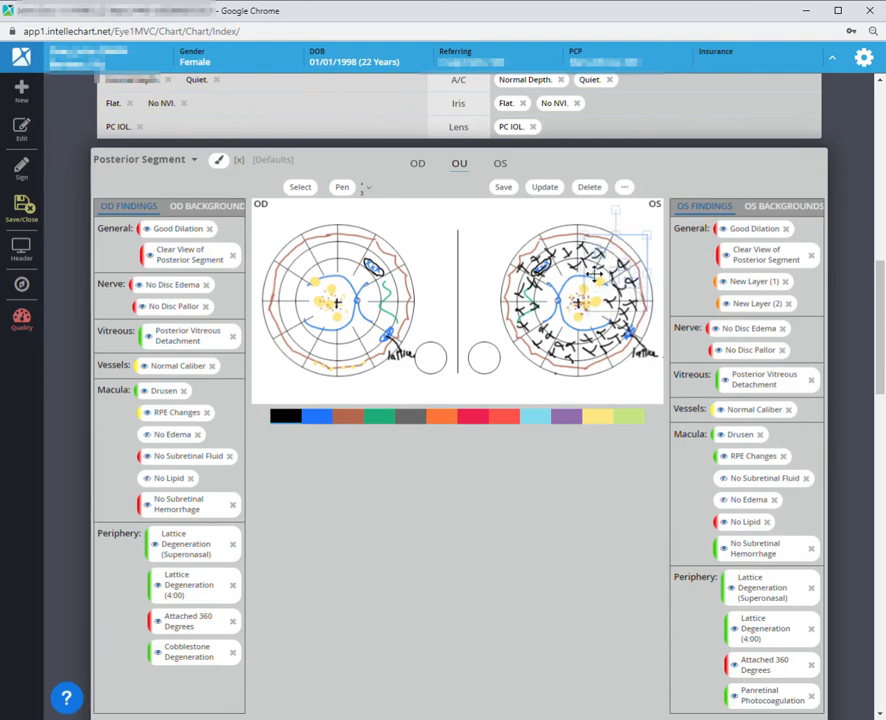
left_click(583, 268, "shift")
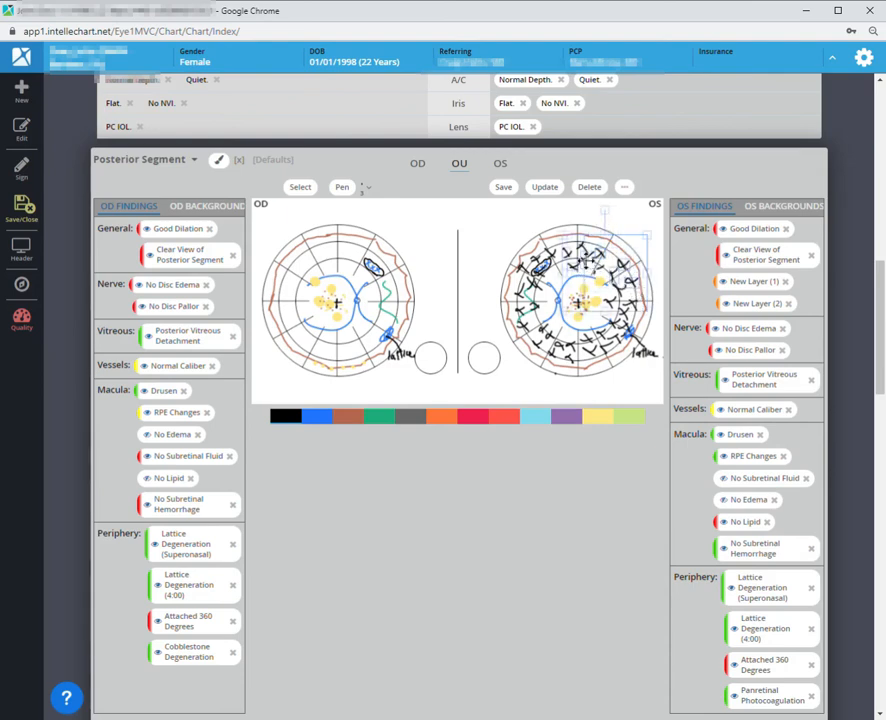
left_click(530, 228)
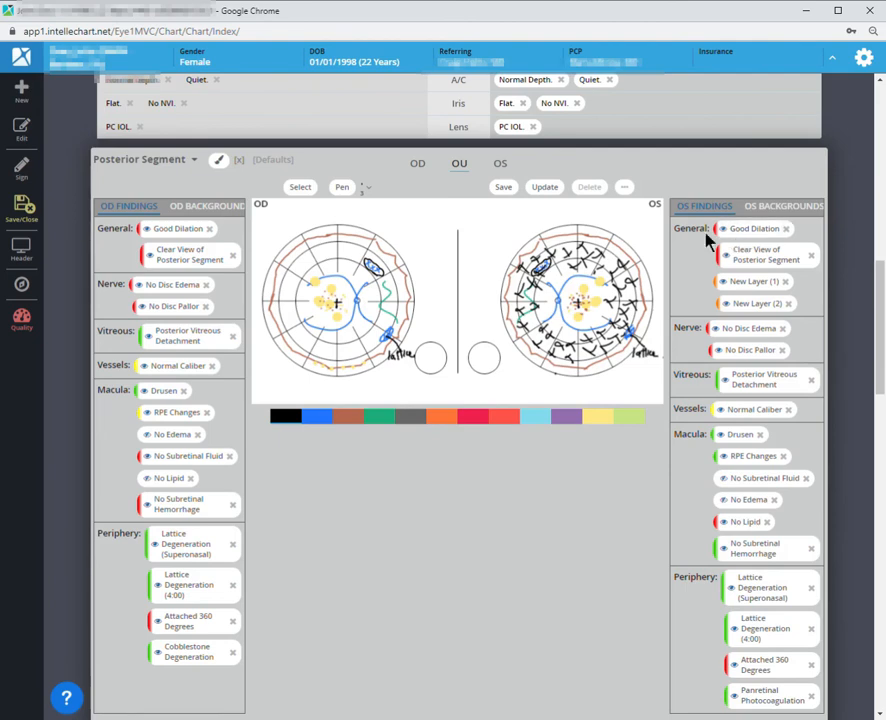
Hide New Layer (1) and New Layer (2) under OS General and remove both layers.
scroll(702, 222, "down", 1)
left_click(731, 214)
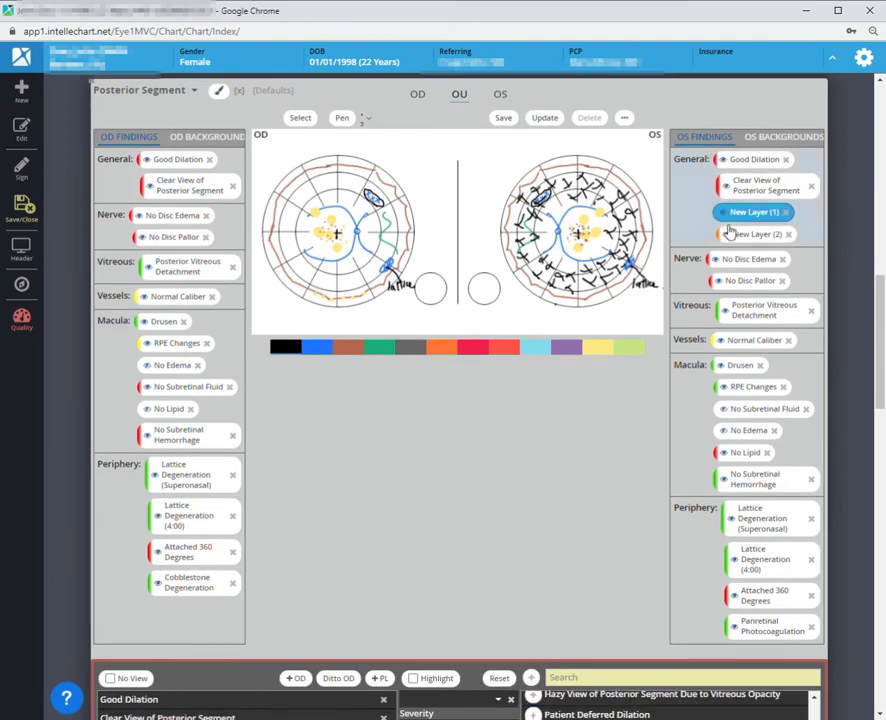
left_click(731, 234)
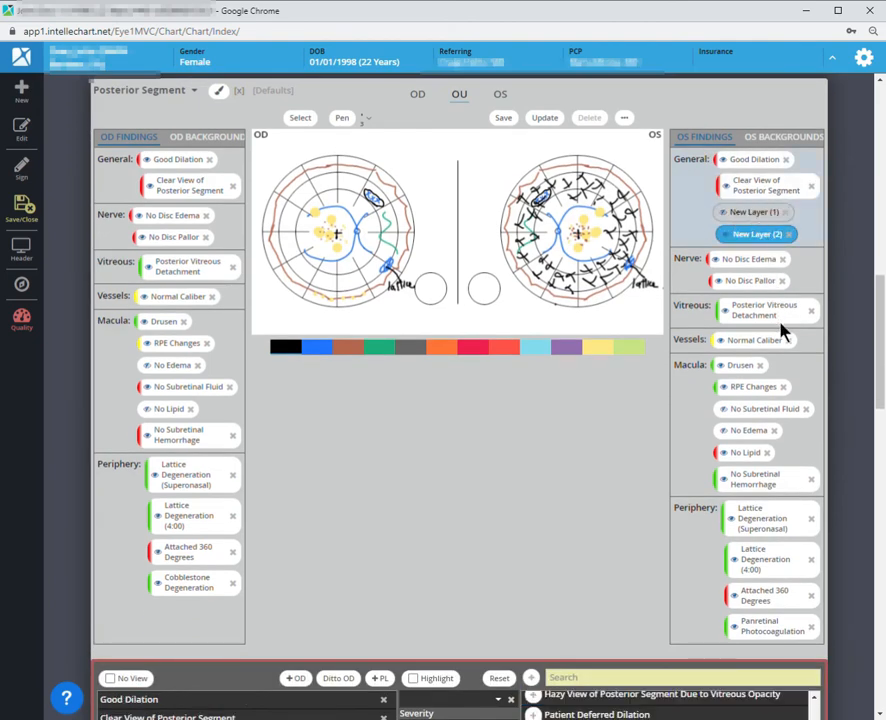
left_click(785, 212)
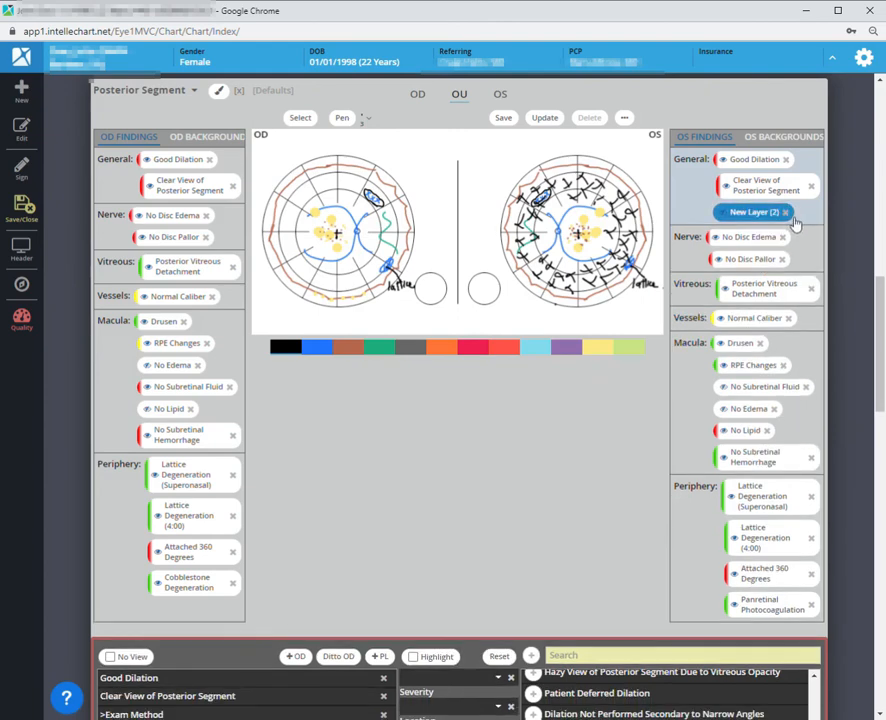
left_click(789, 214)
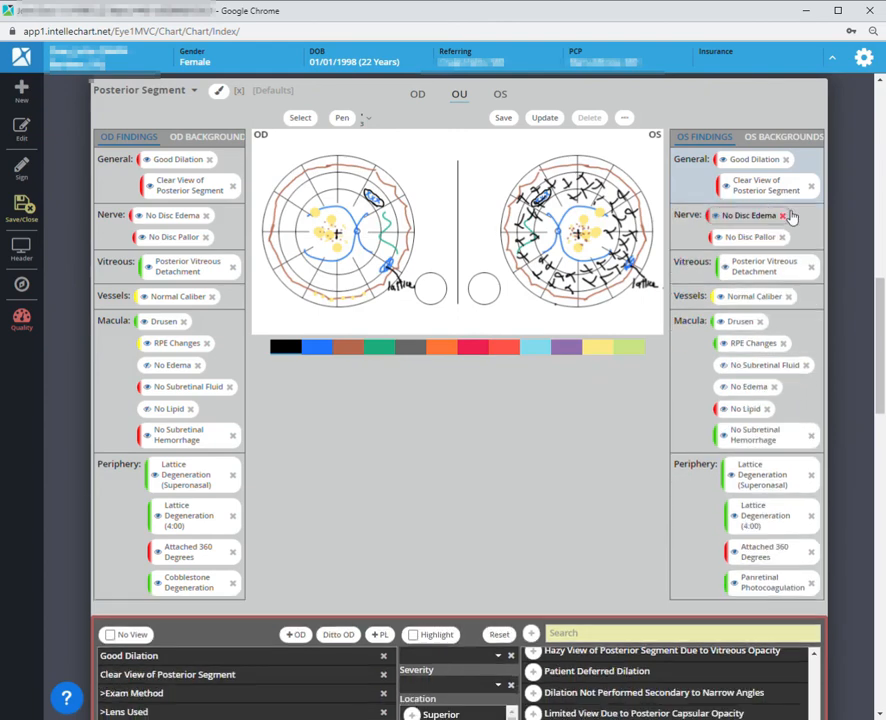
Hide the OS Posterior Vitreous Detachment, Normal Caliber, Drusen, RPE Changes, No Lipid and No Subretinal Hemorrhage layers.
left_click(731, 270)
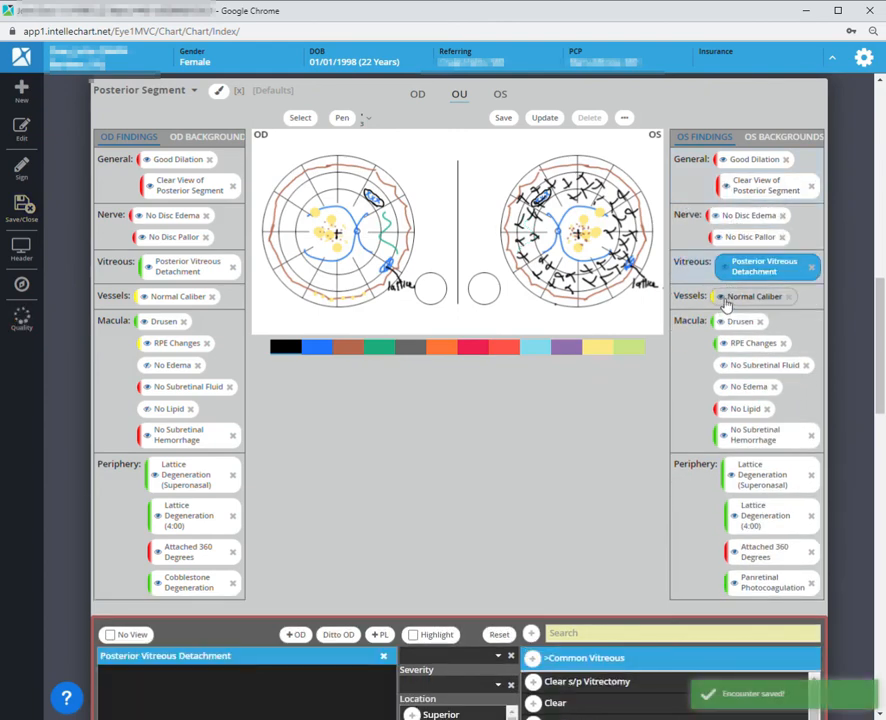
left_click(728, 296)
left_click(728, 322)
left_click(736, 343)
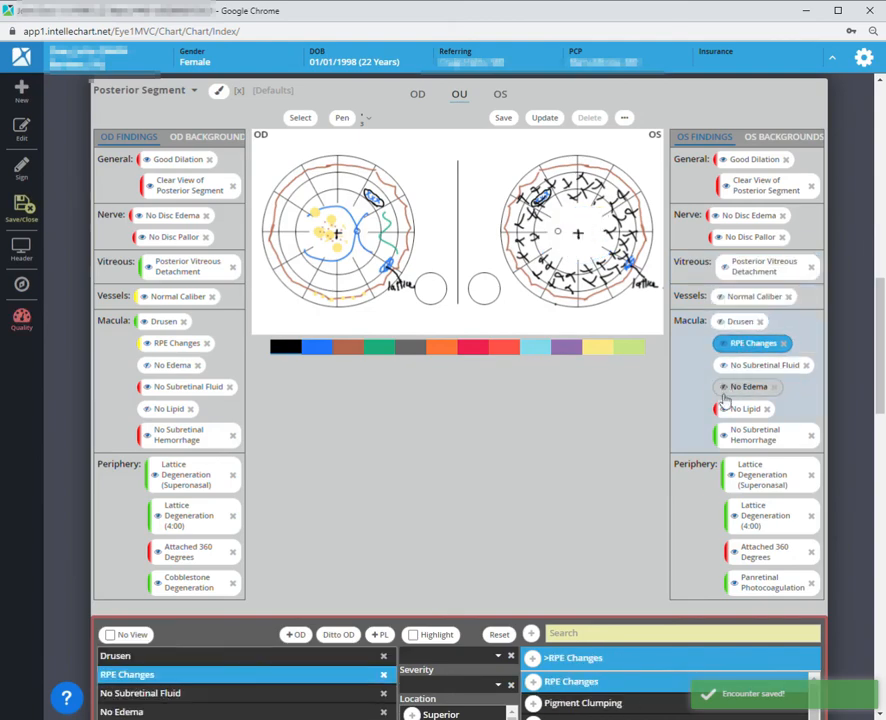
left_click(728, 418)
left_click(736, 440)
Hide the OS Periphery layers Lattice Degeneration (Superonasal), Lattice Degeneration (4:00) and Panretinal Photocoagulation.
scroll(700, 415, "down", 3)
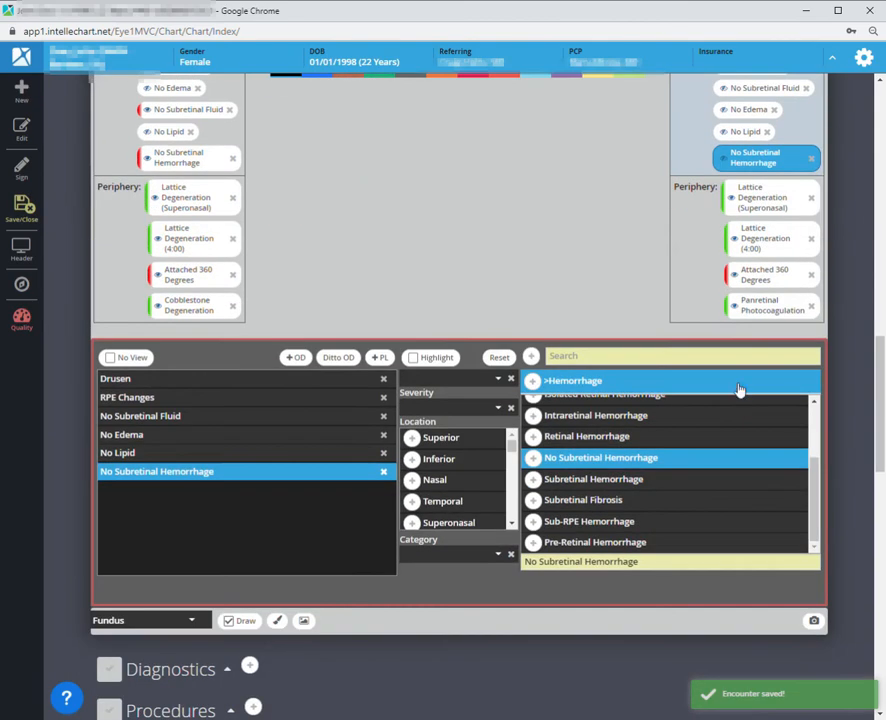
left_click(738, 197)
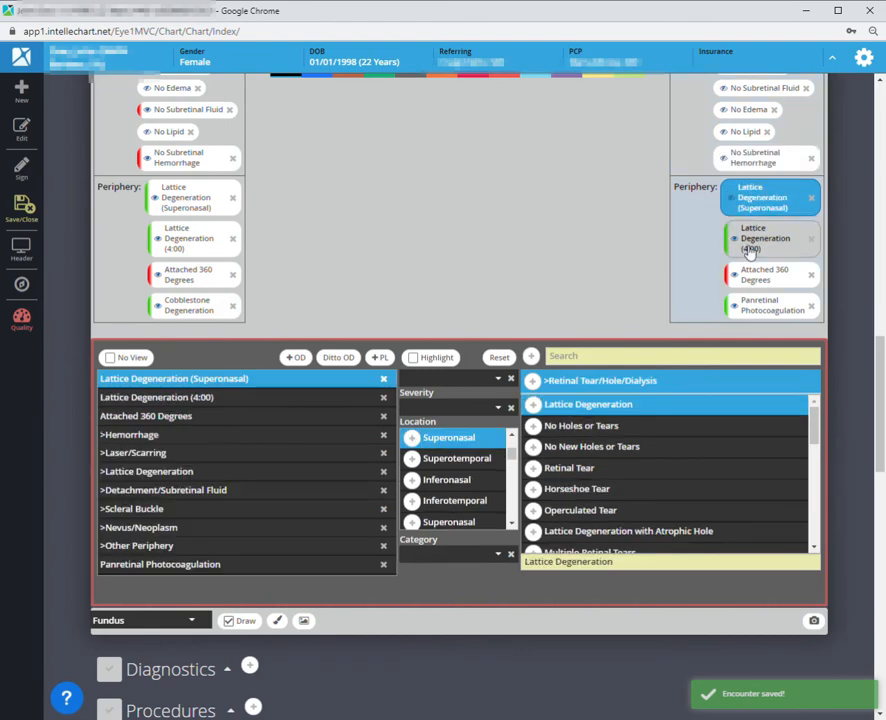
left_click(740, 238)
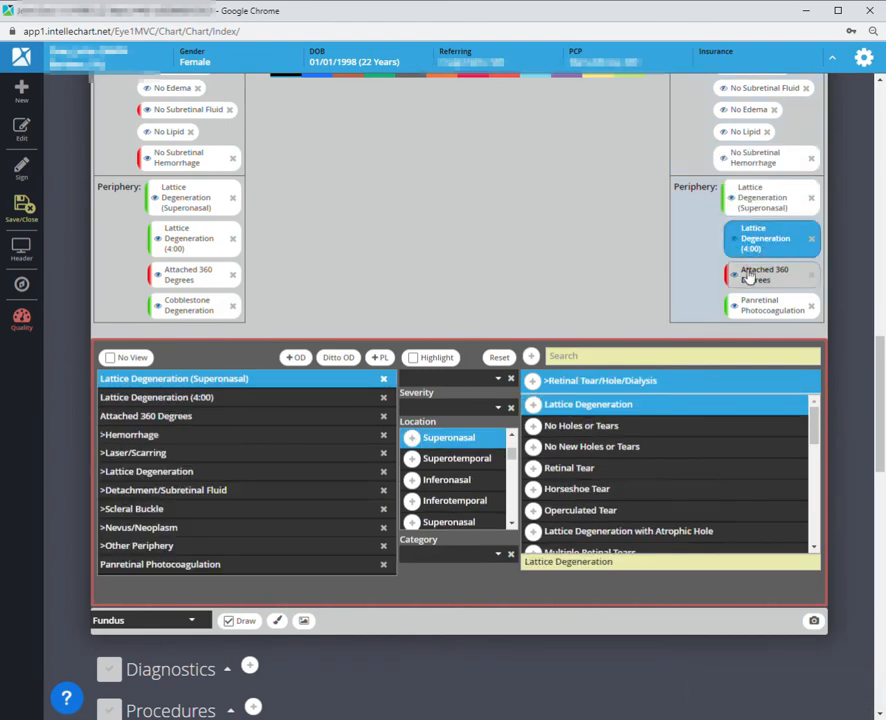
left_click(740, 197)
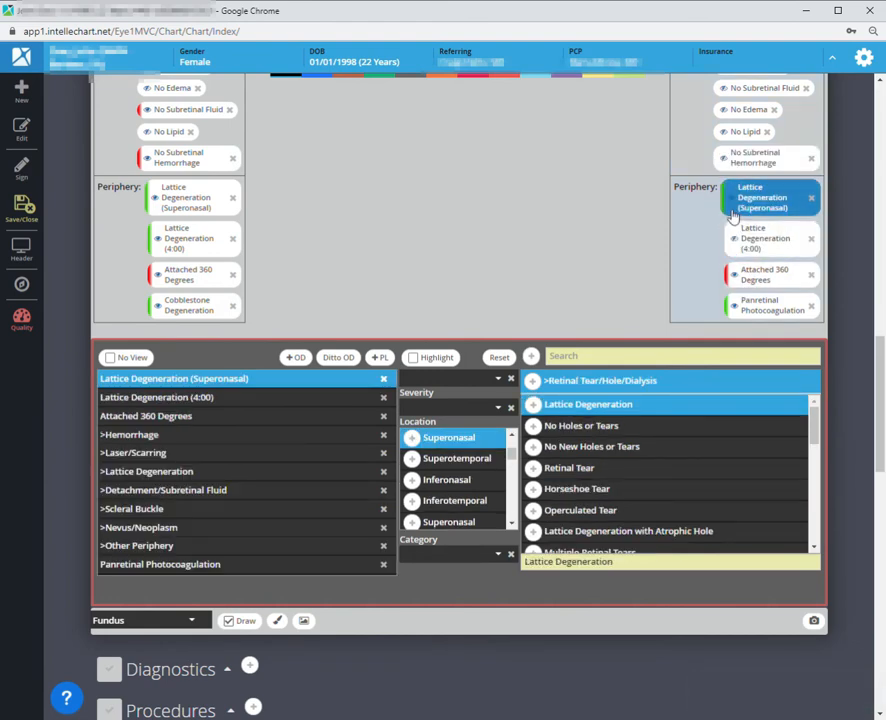
left_click(760, 305)
Hide the Fovea and Ora layers in the OS backgrounds.
scroll(685, 293, "up", 5)
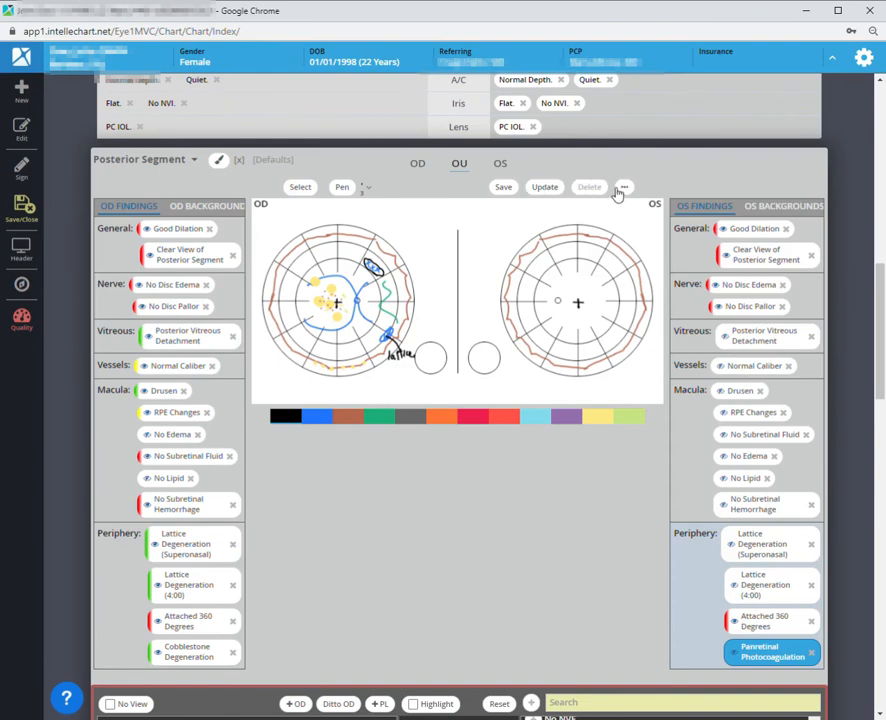
left_click(792, 207)
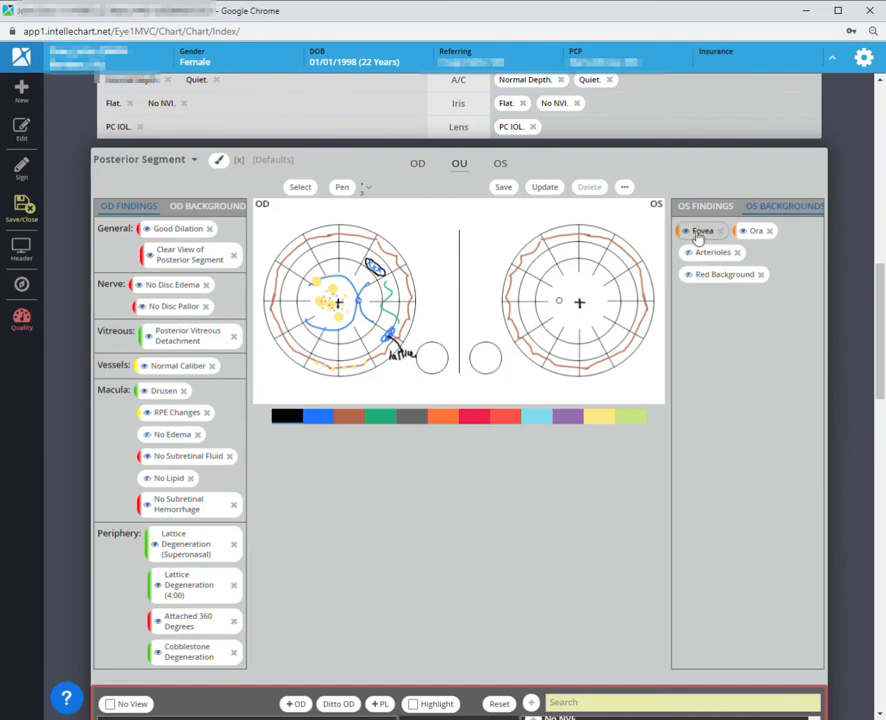
left_click(703, 231)
left_click(754, 231)
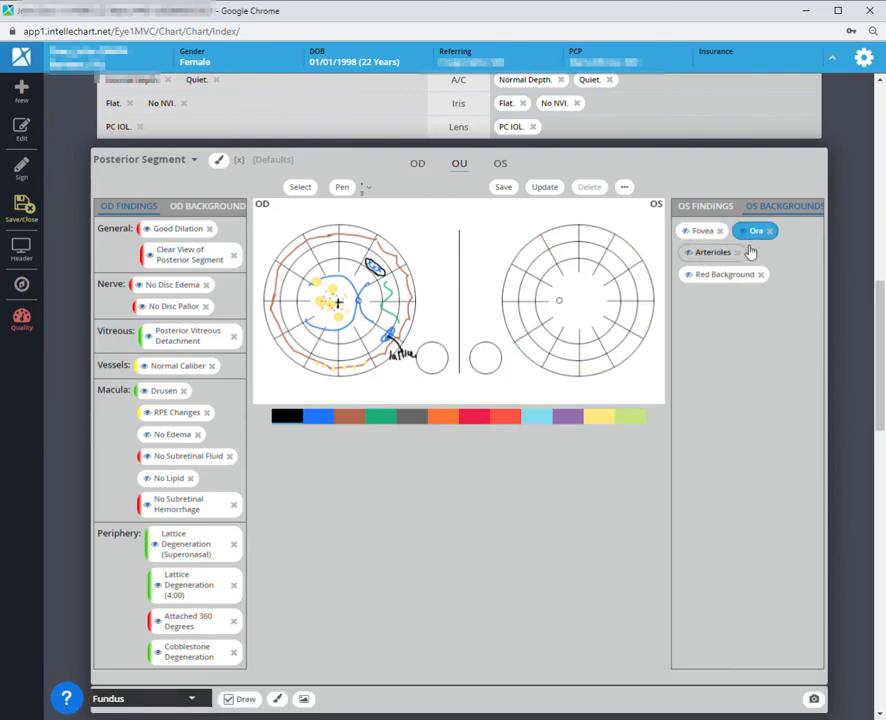
Return to the OS findings and show only the Panretinal Photocoagulation layer's marks on the OS drawing.
left_click(691, 209)
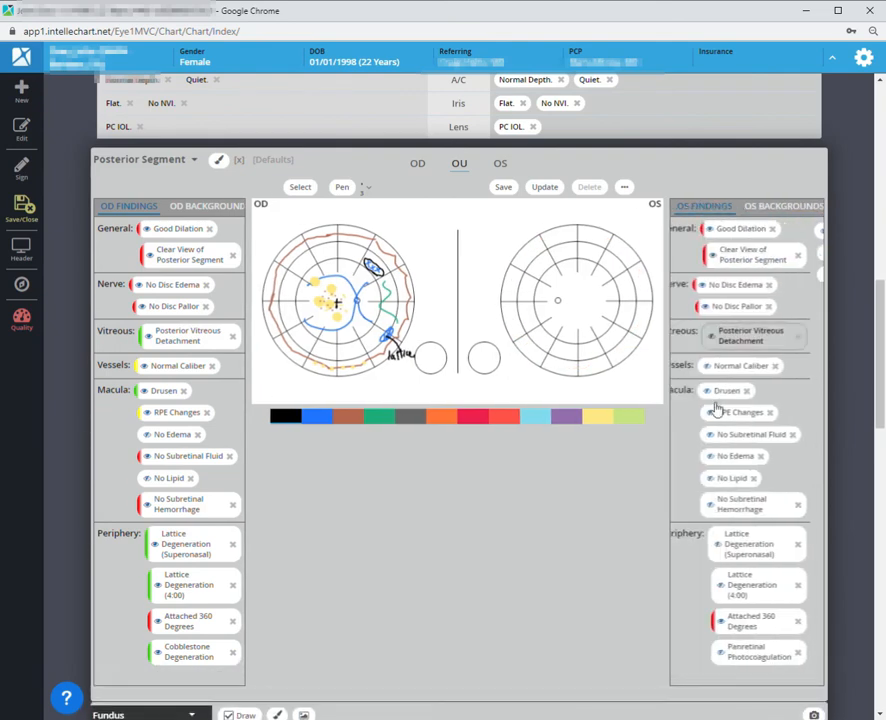
scroll(753, 447, "down", 3)
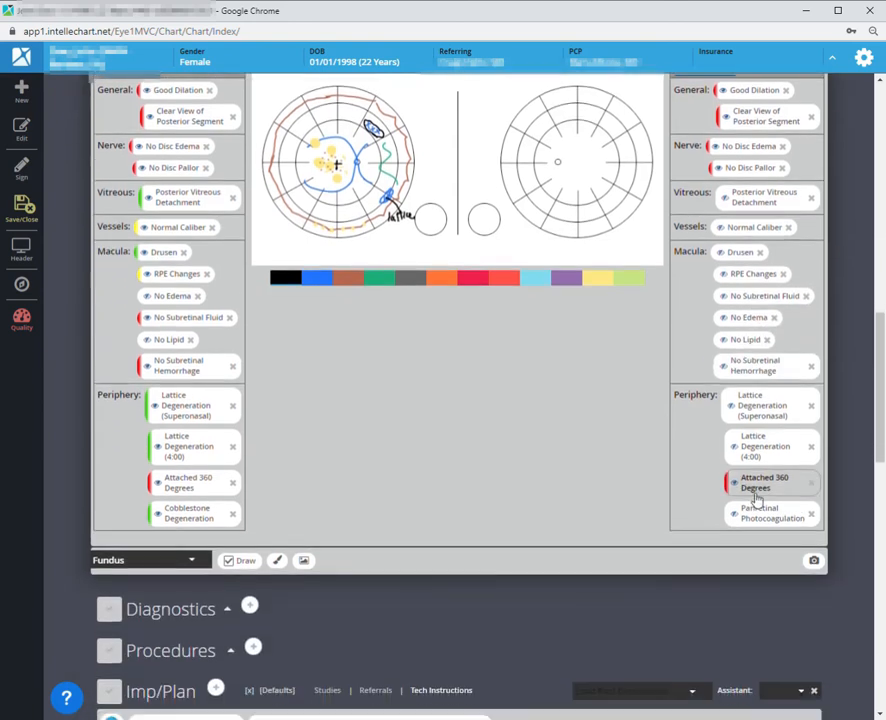
left_click(737, 517)
scroll(574, 418, "up", 2)
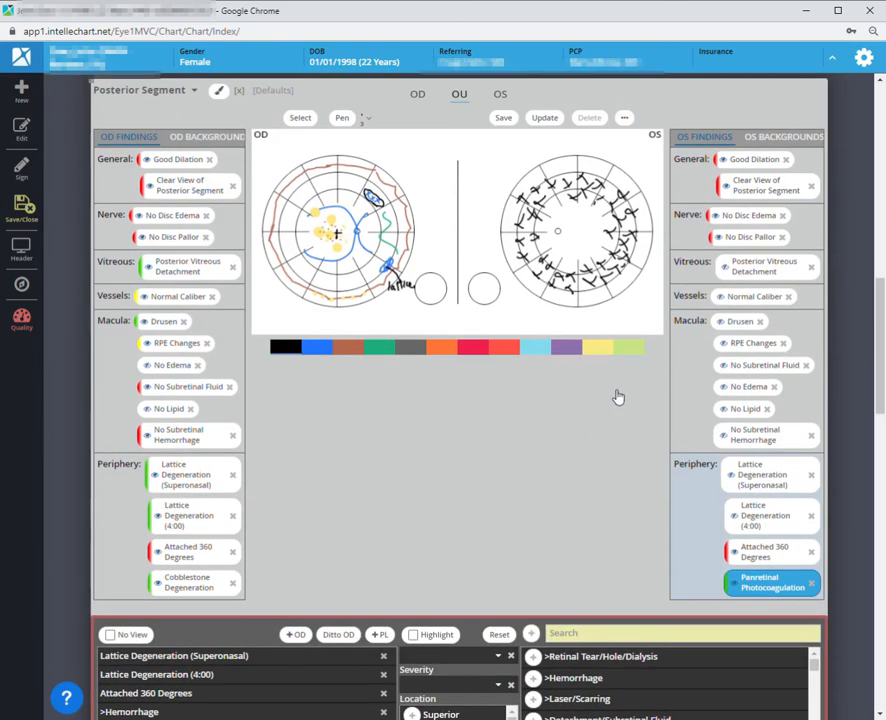
Select all the OS panretinal photocoagulation marks together, shrink them and center the ring on the OS fundus.
left_click(300, 117)
mouse_move(502, 146)
left_mouse_down()
mouse_move(662, 316)
mouse_move(611, 279)
left_mouse_up()
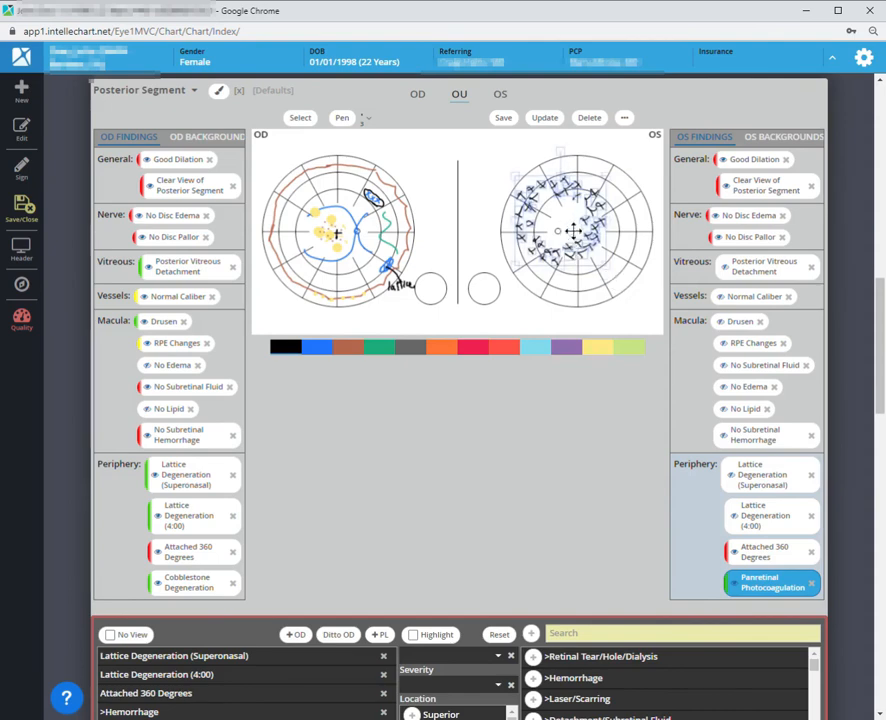
left_click_drag(573, 231, 594, 239)
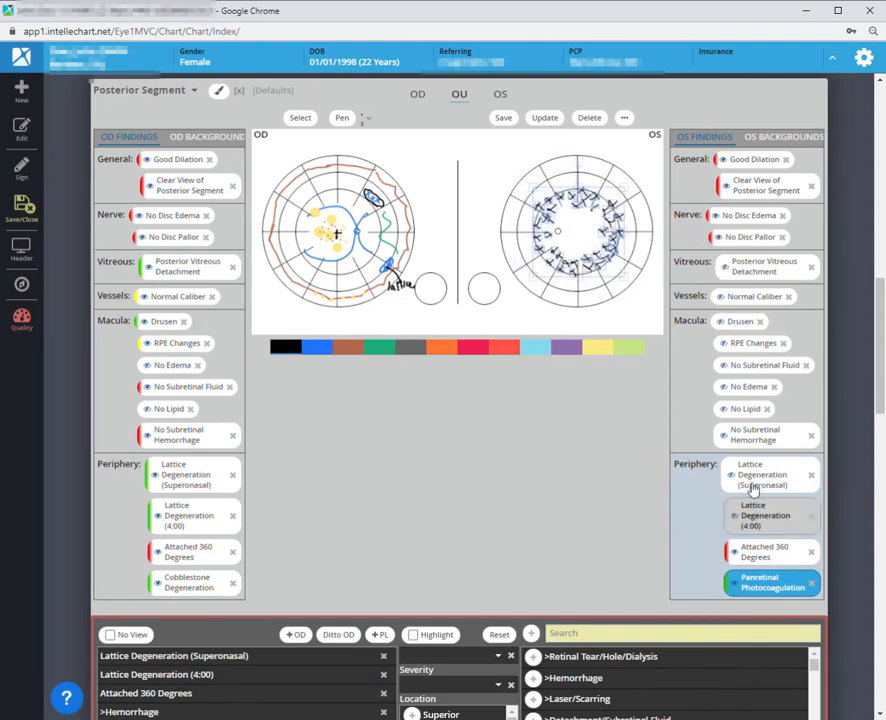
Show the OS Drusen, RPE Changes, Normal Caliber, No Lipid and both Lattice Degeneration layers again, toggling No Edema on and off.
left_click(734, 321)
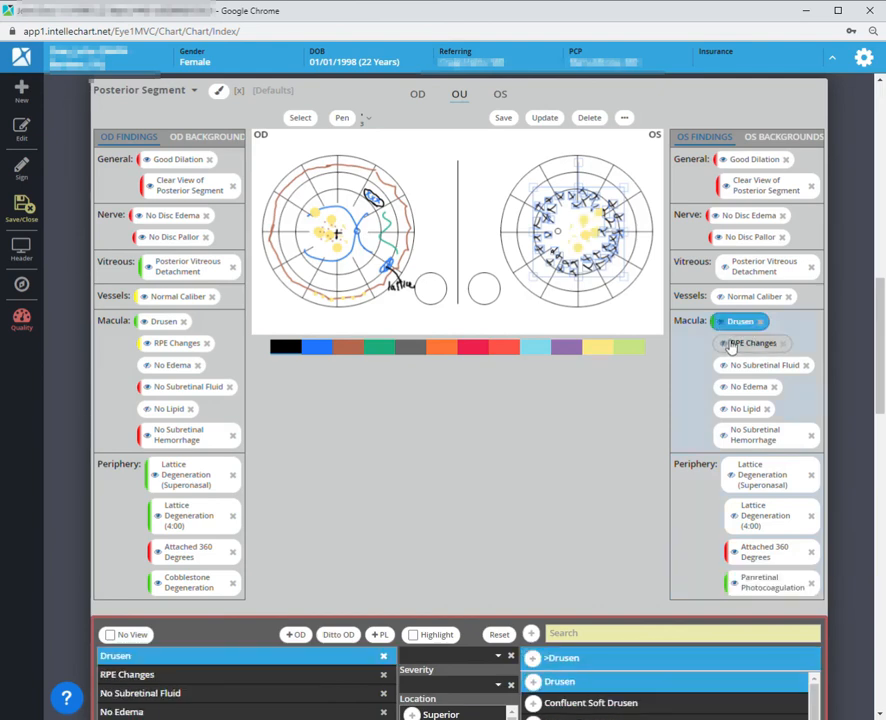
left_click(735, 344)
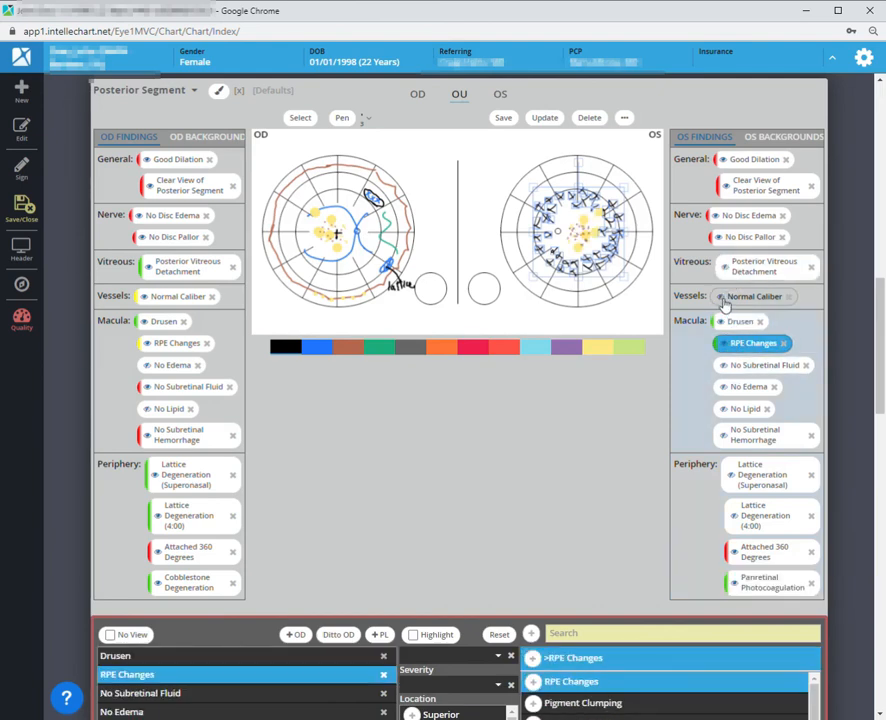
left_click(725, 299)
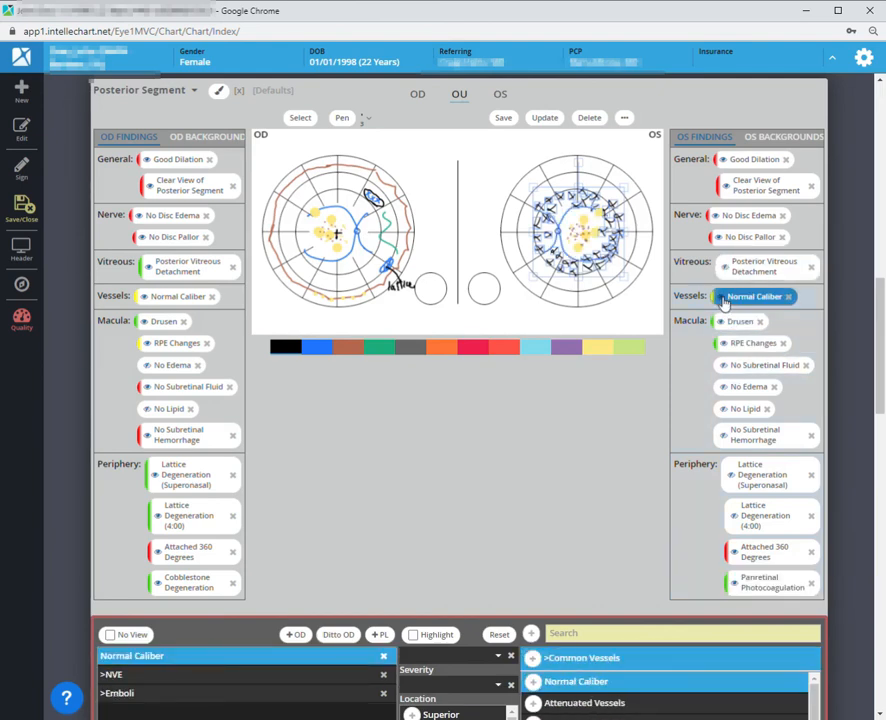
left_click(737, 410)
left_click(731, 387)
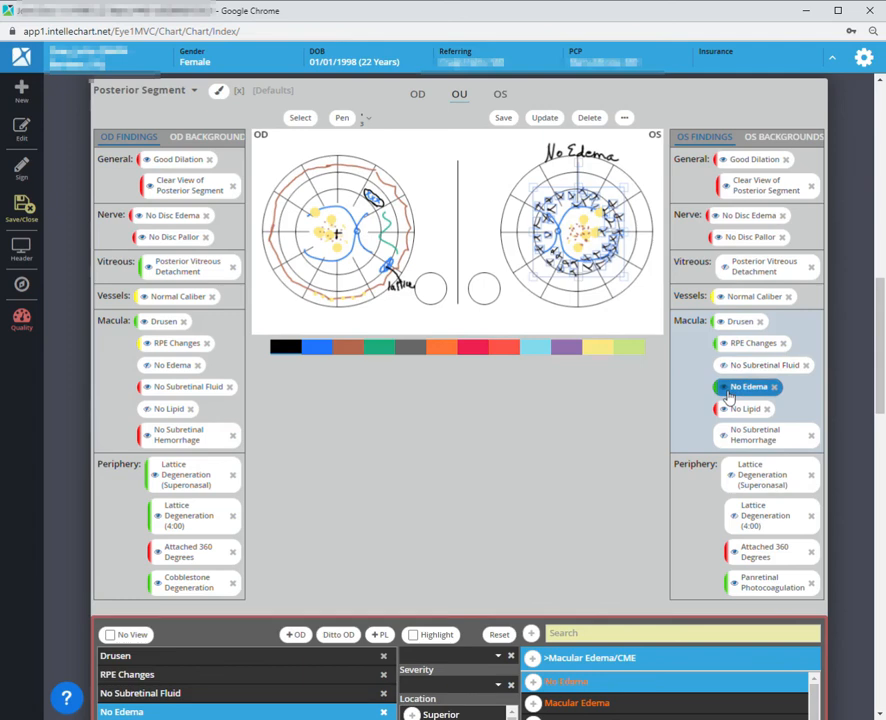
left_click(745, 478)
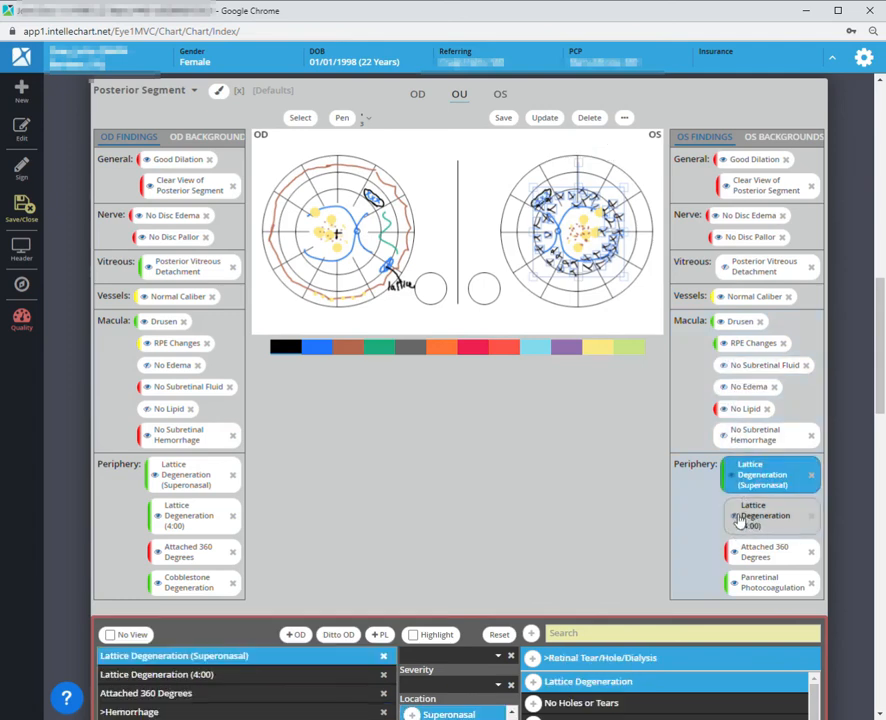
left_click(743, 524)
Show the Fovea and Ora layers in the OS backgrounds again, and toggle Red Background on and off.
scroll(696, 395, "up", 1)
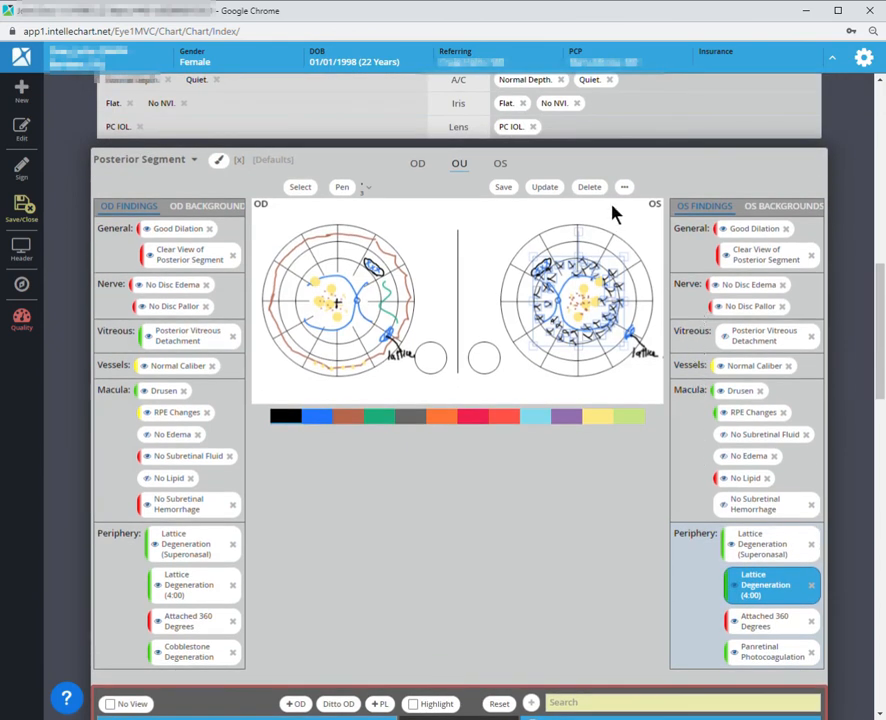
left_click(775, 207)
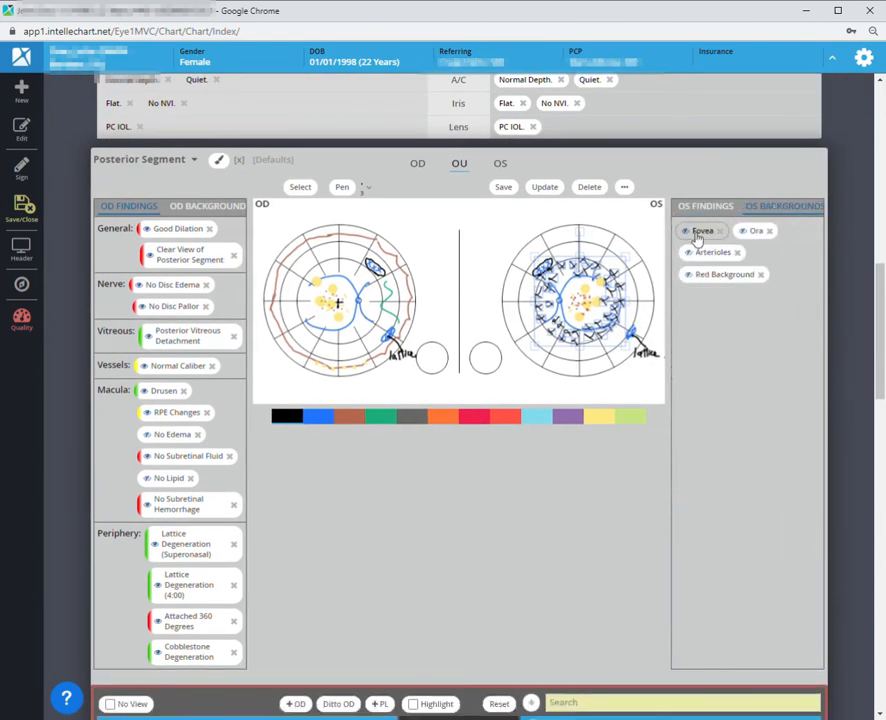
left_click(693, 232)
left_click(755, 234)
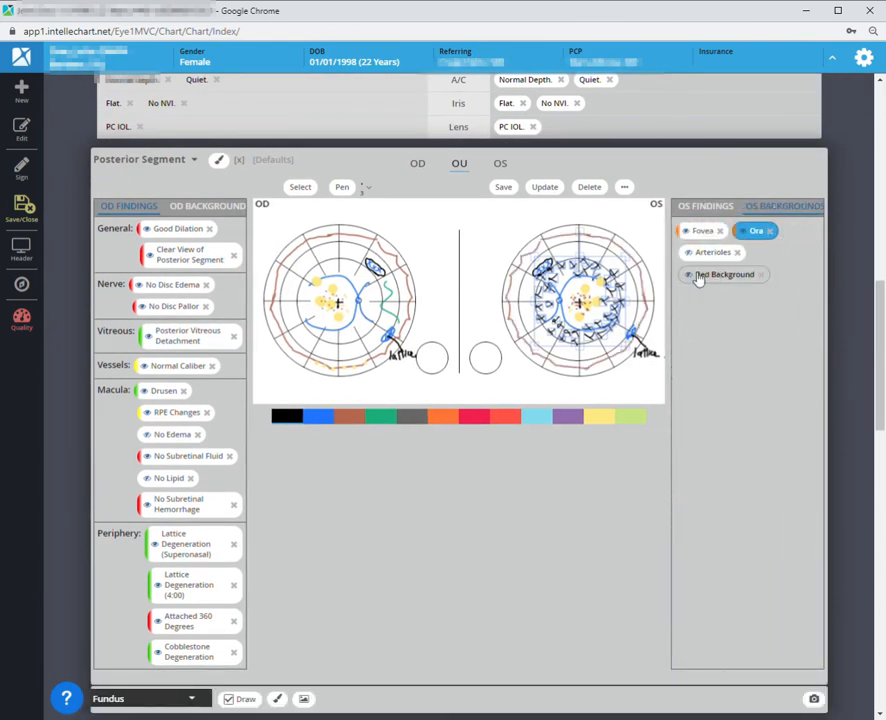
left_click(696, 276)
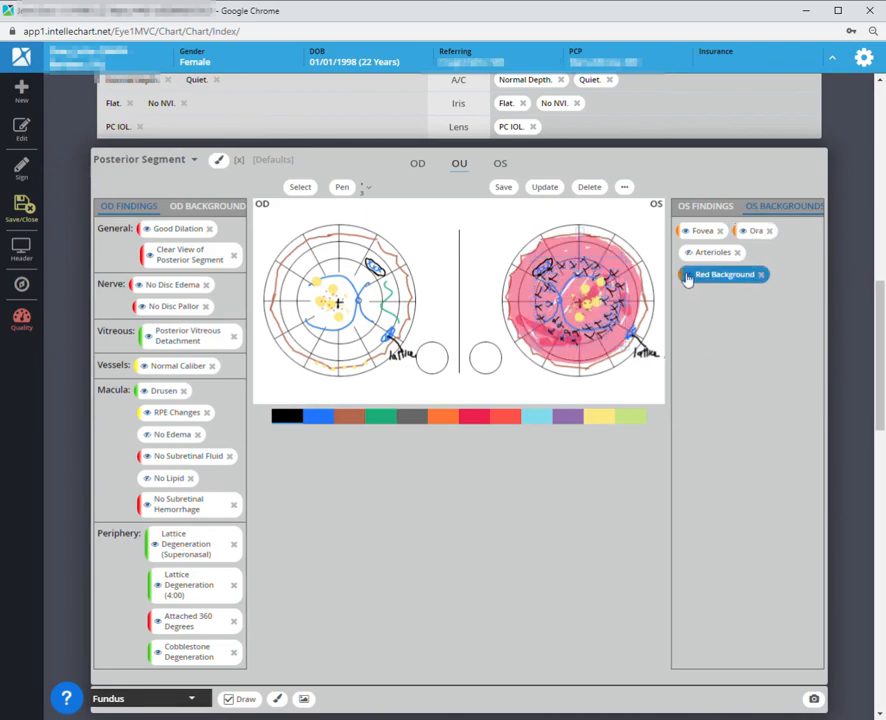
left_click(687, 276)
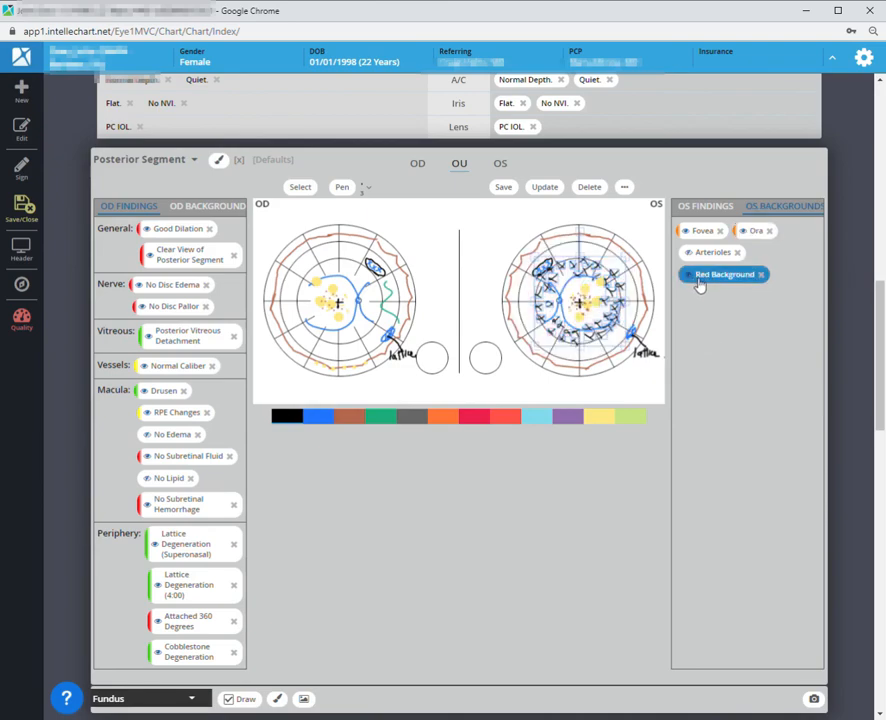
Return to the OS findings and deselect the panretinal photocoagulation marks on the OS drawing.
left_click(716, 207)
scroll(740, 352, "down", 4)
scroll(735, 350, "up", 3)
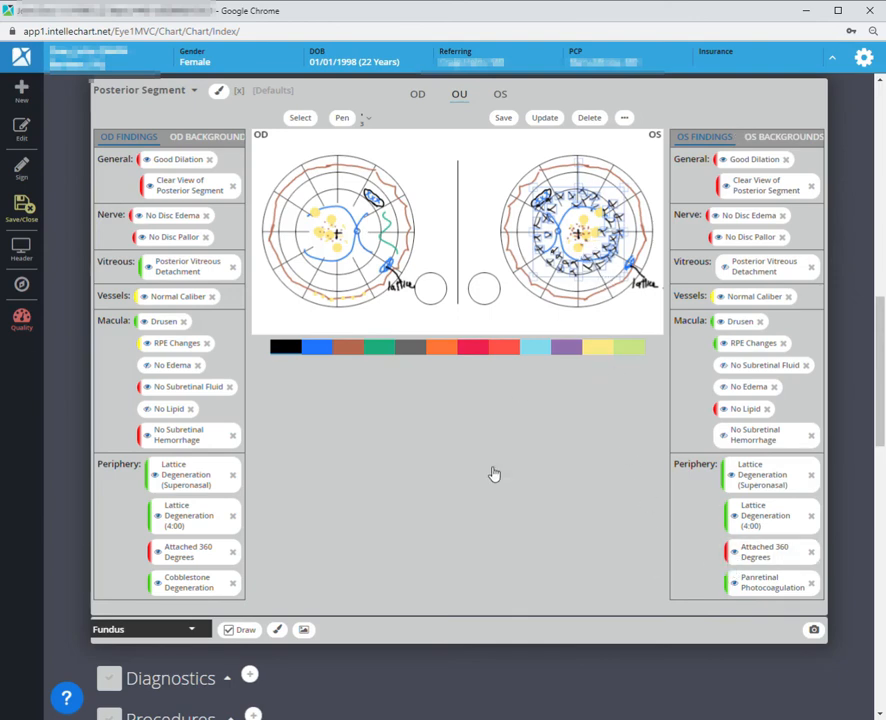
left_click(438, 149)
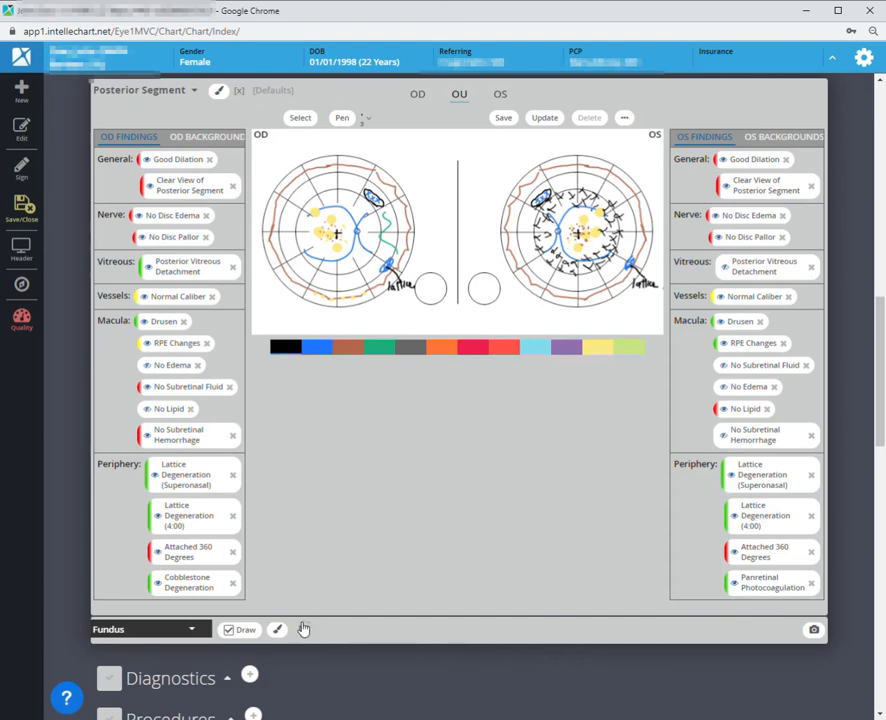
Leave the Posterior Segment editor so the exam is saved, and reopen it with the Fundus drawing turned on.
scroll(352, 620, "up", 2)
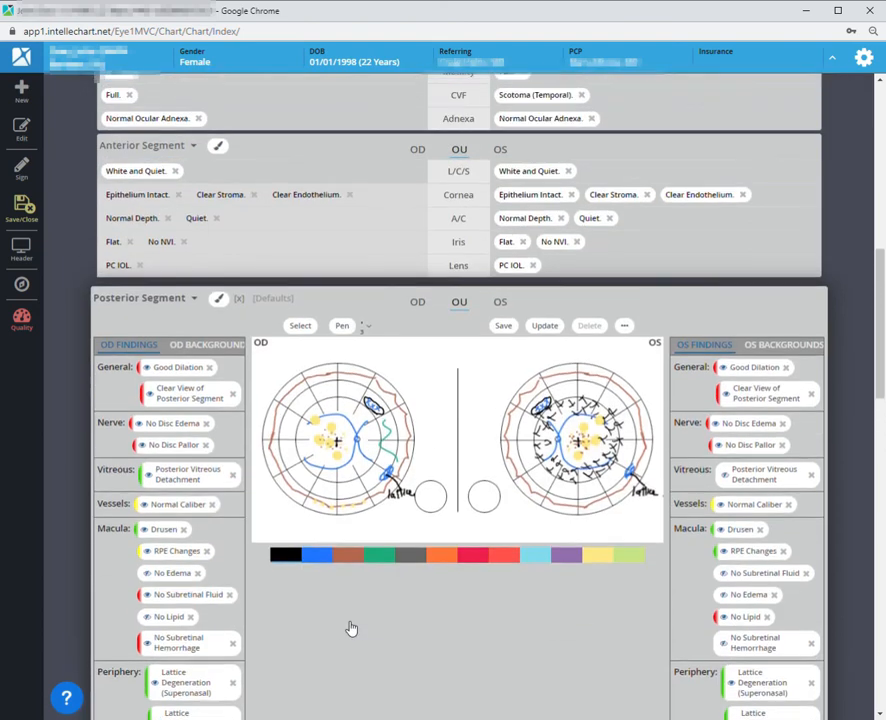
left_click(60, 350)
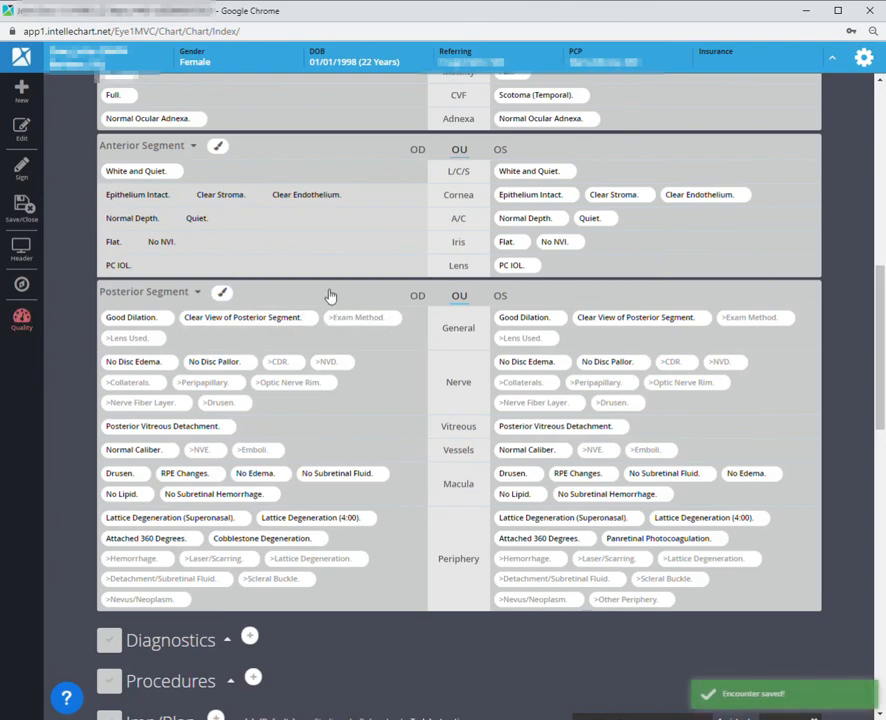
scroll(340, 295, "down", 1)
left_click(358, 240)
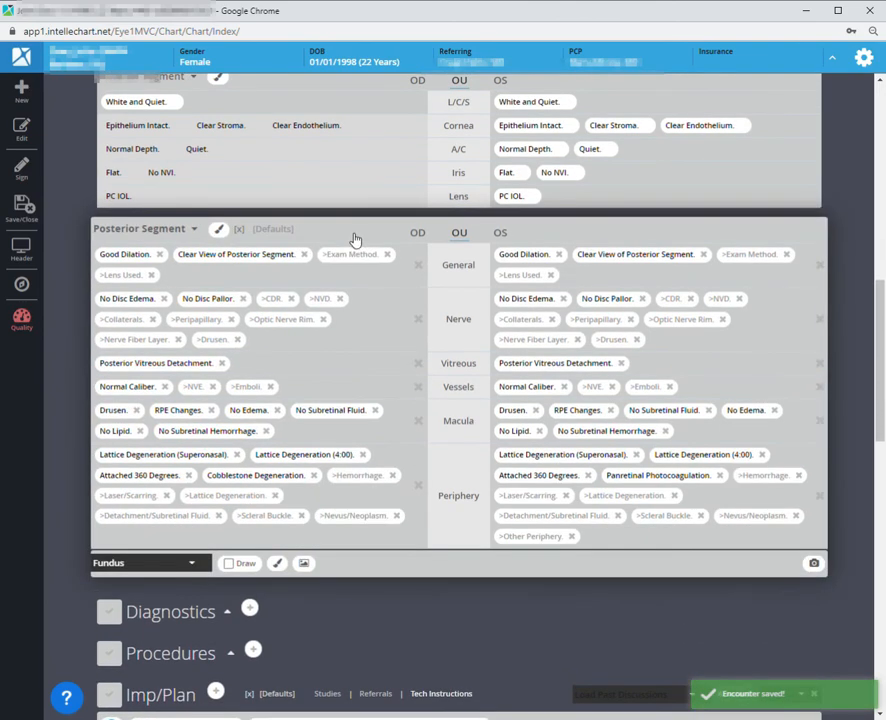
left_click(229, 563)
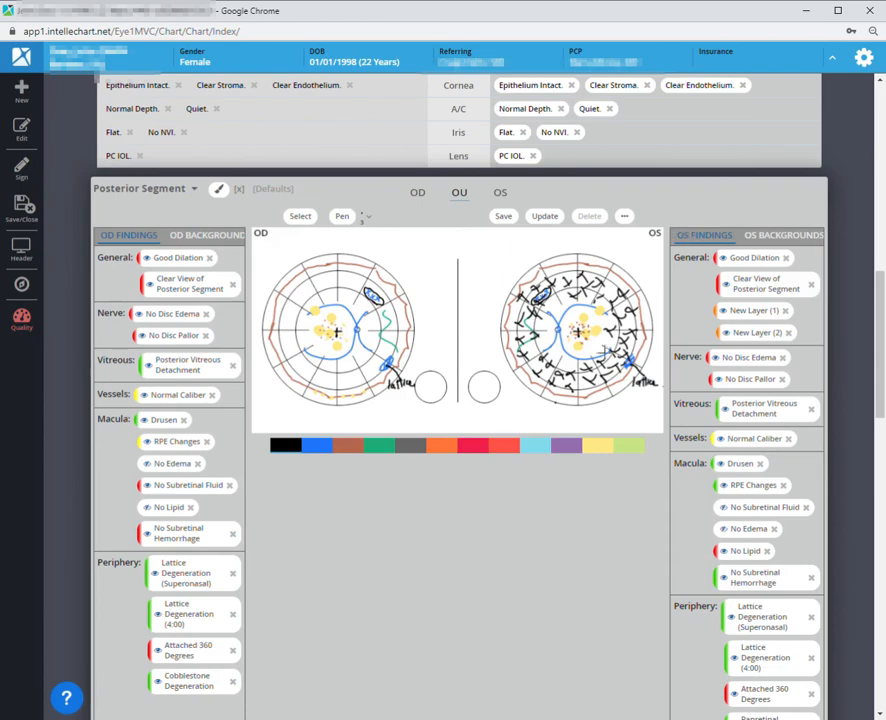
Review the OU fundus drawing with its OD and OS findings lists, and look over the chart's history and exam sections.
scroll(545, 590, "down", 5)
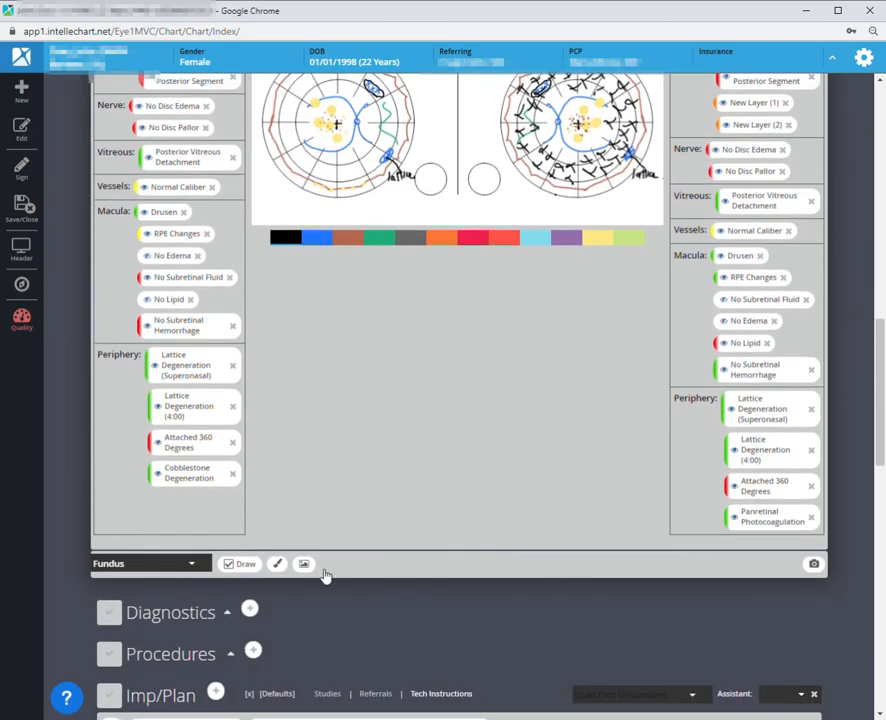
scroll(360, 560, "up", 6)
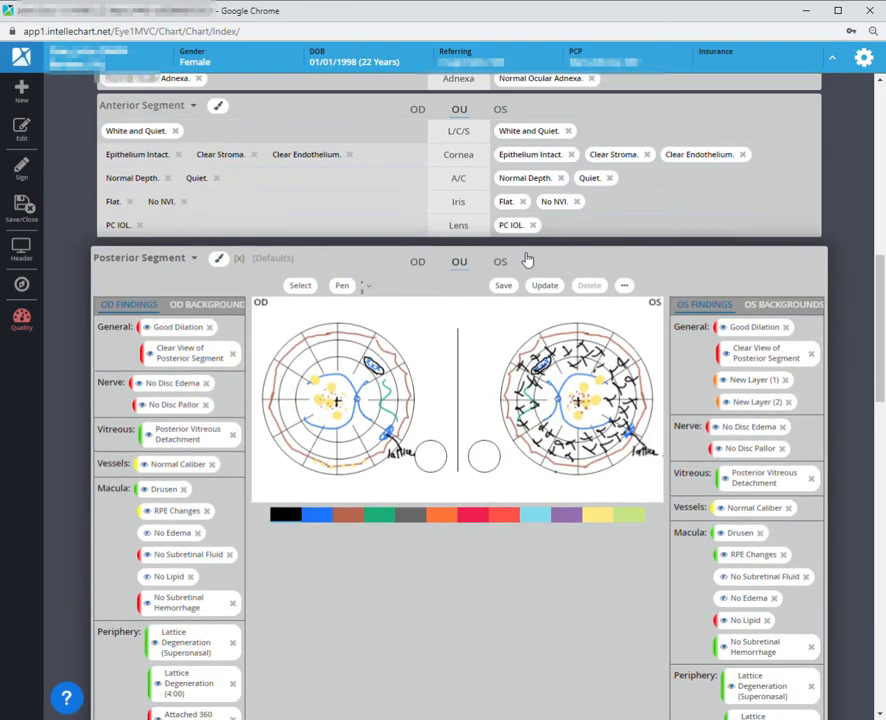
scroll(853, 258, "up", 4)
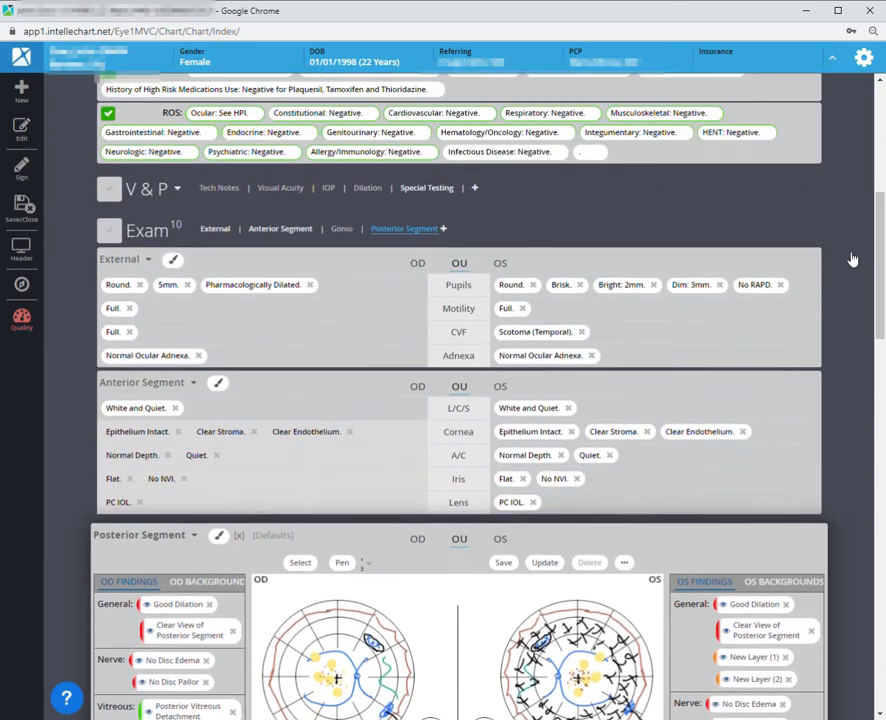
scroll(75, 300, "up", 5)
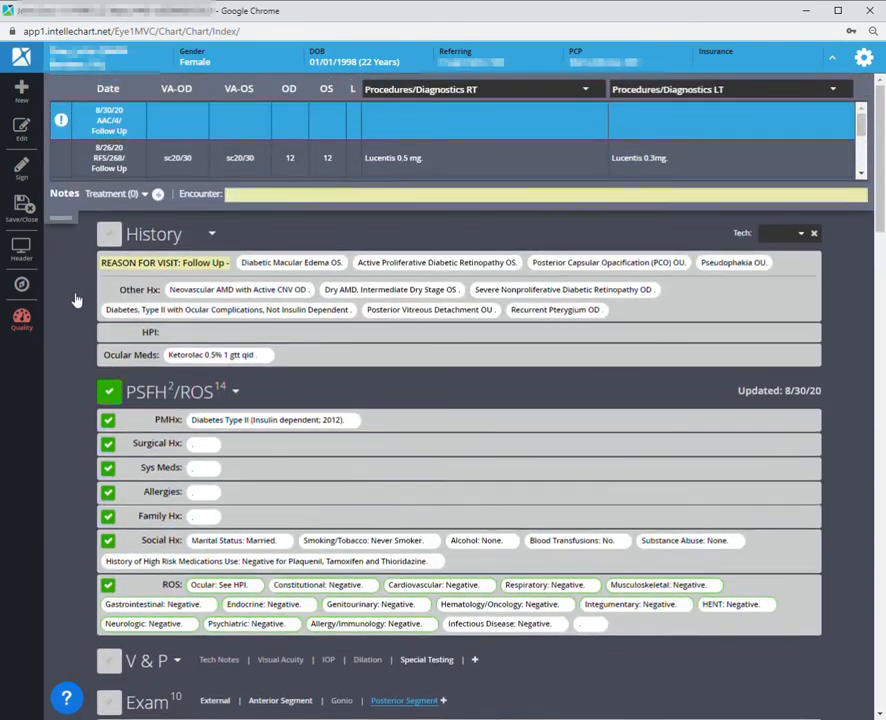
scroll(797, 177, "down", 3)
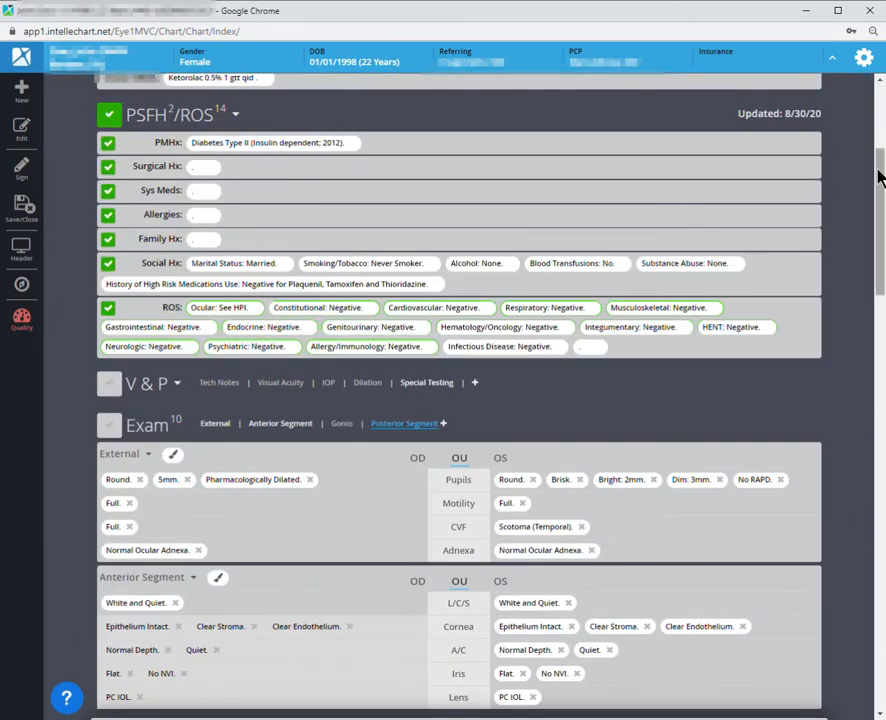
left_click_drag(876, 176, 880, 285)
scroll(880, 285, "down", 2)
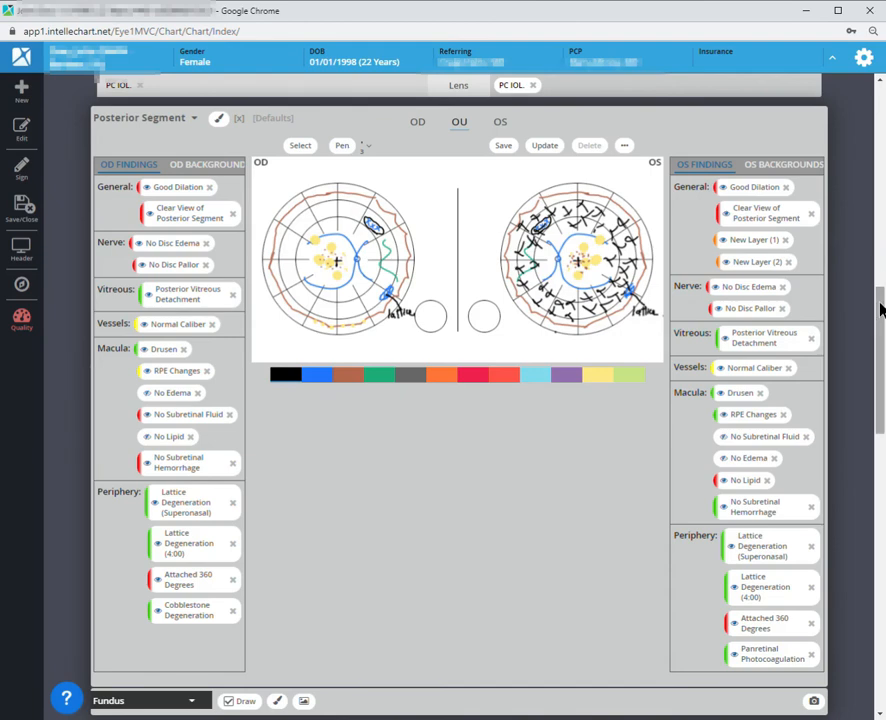
scroll(881, 300, "down", 1)
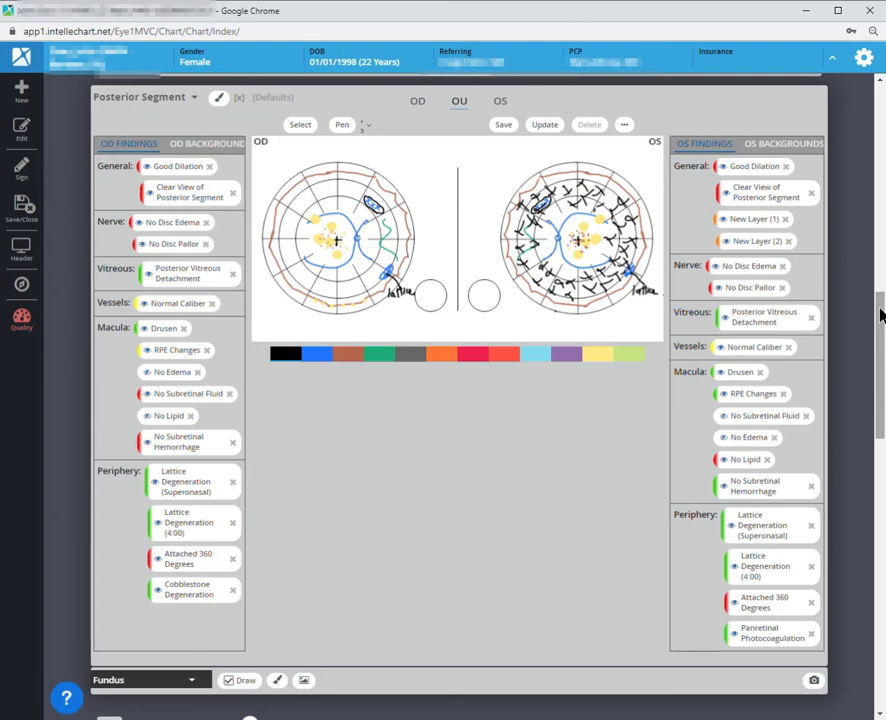
scroll(880, 315, "up", 1)
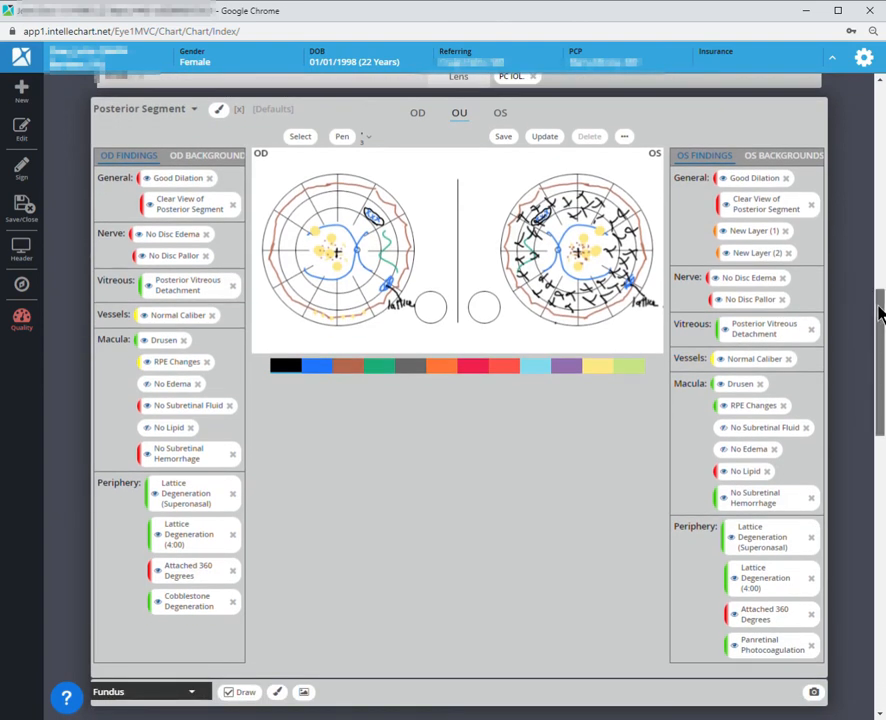
scroll(878, 305, "down", 1)
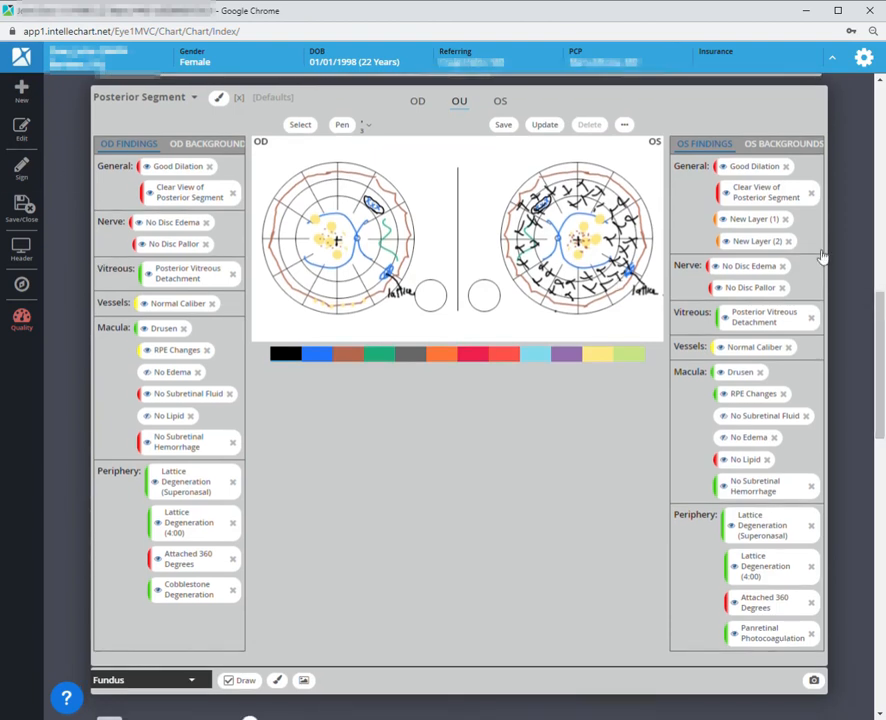